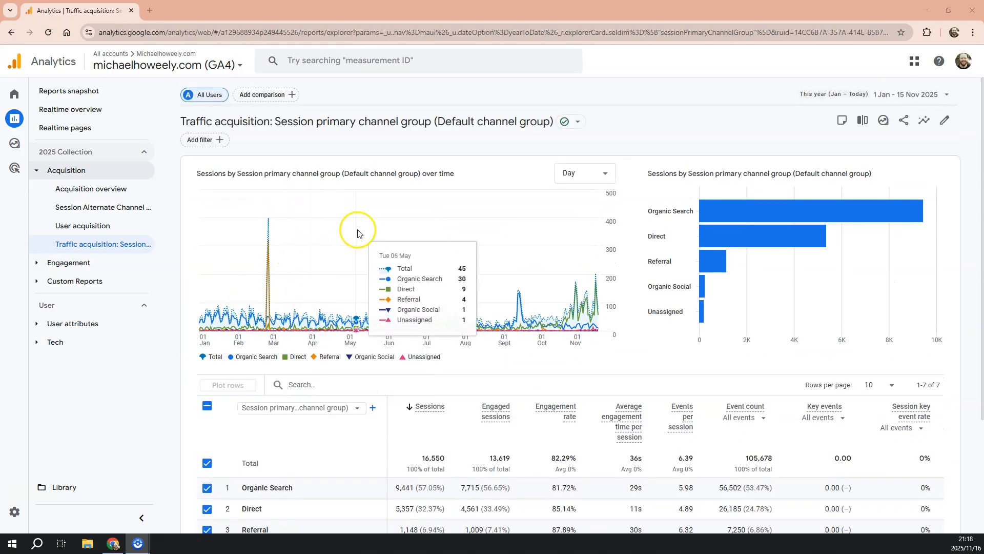
# Examine the sessions by channel in the Traffic acquisition report's chart and table.
pyautogui.scroll(-3, 360, 252)
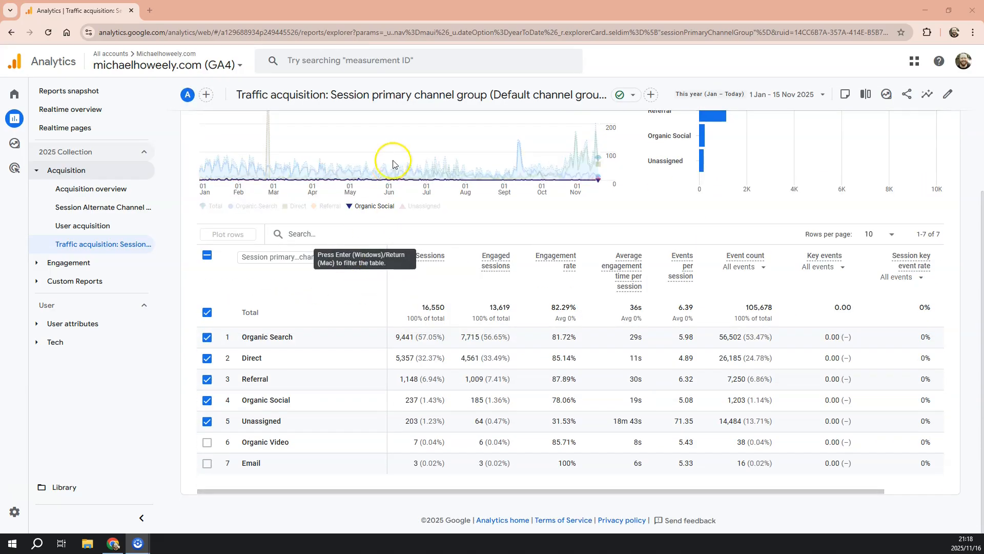
pyautogui.scroll(3, 362, 236)
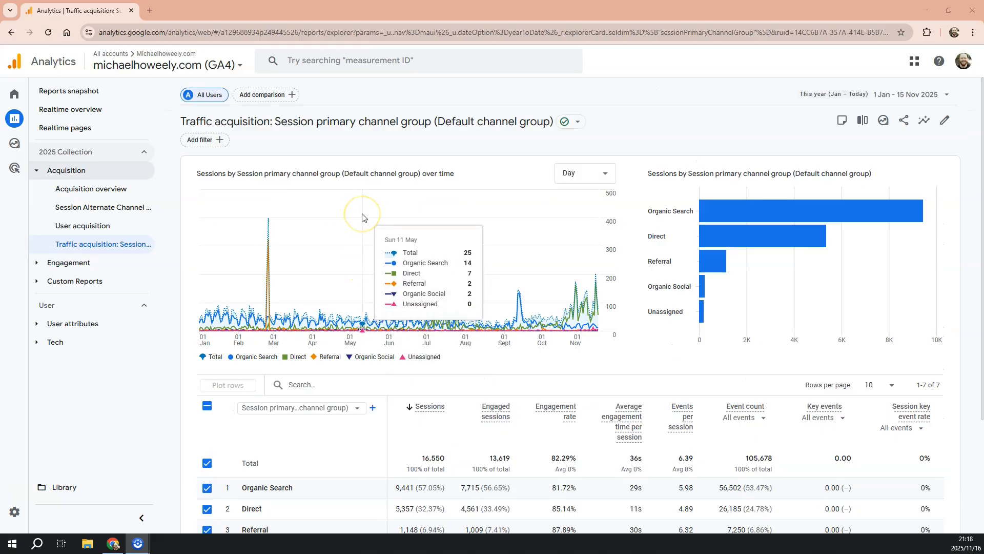
pyautogui.click(364, 214)
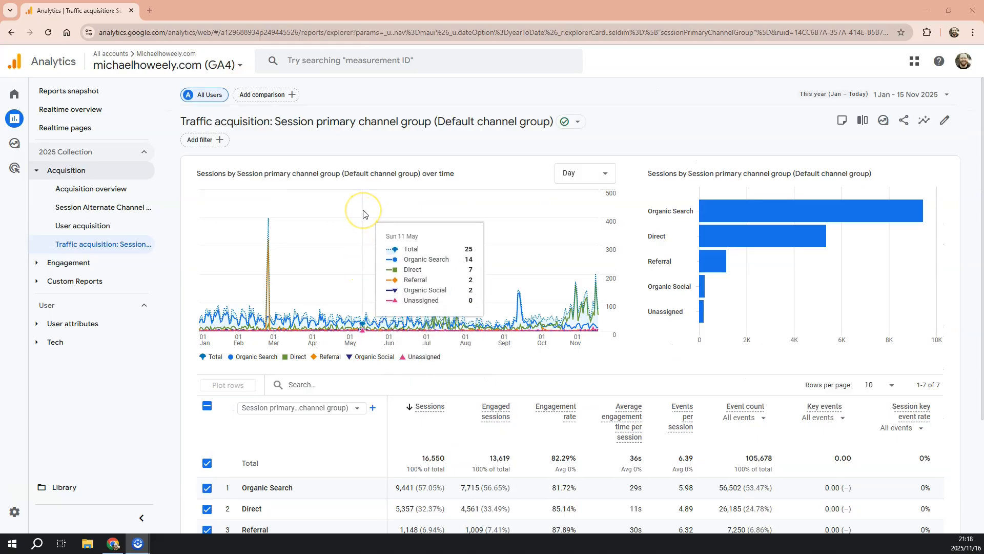
pyautogui.scroll(-3, 358, 219)
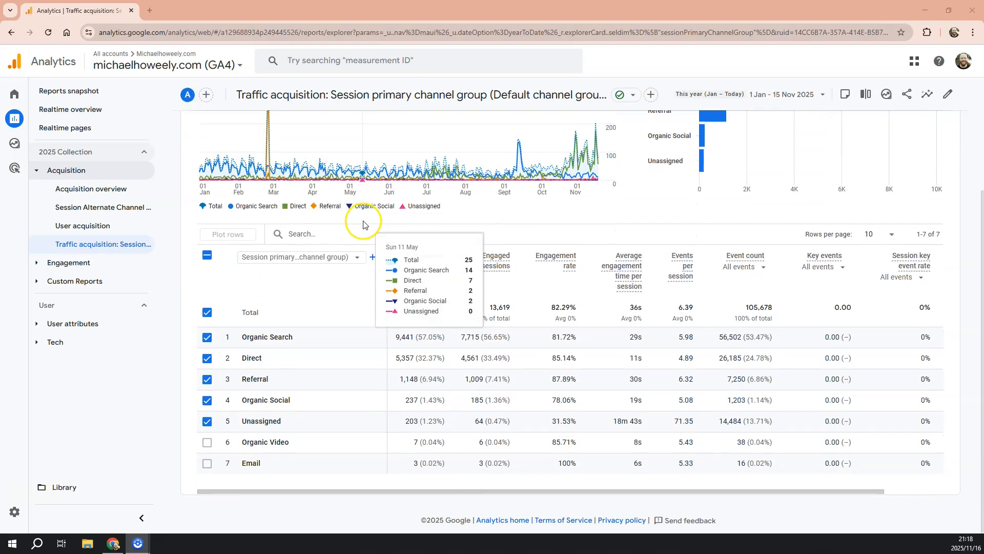
pyautogui.click(237, 370)
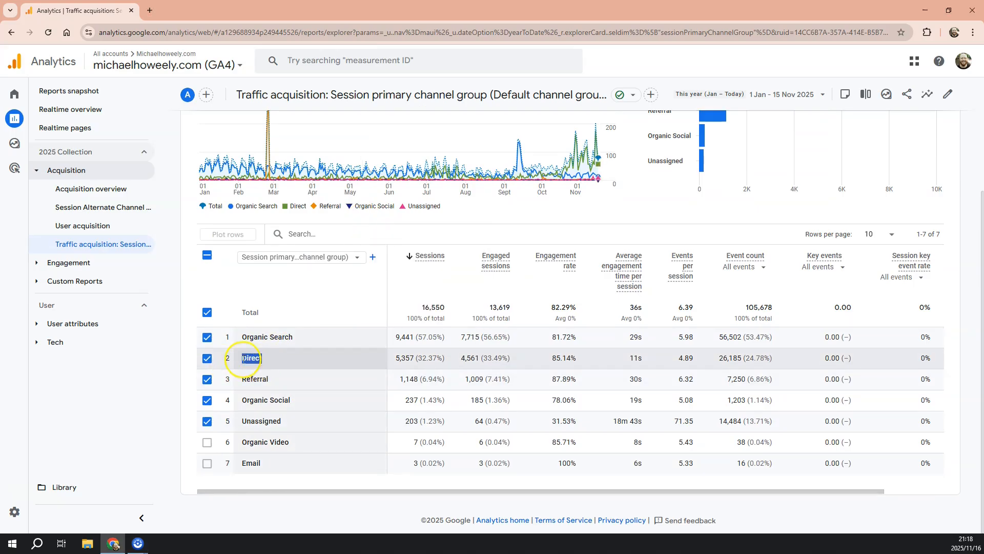
pyautogui.scroll(3, 283, 360)
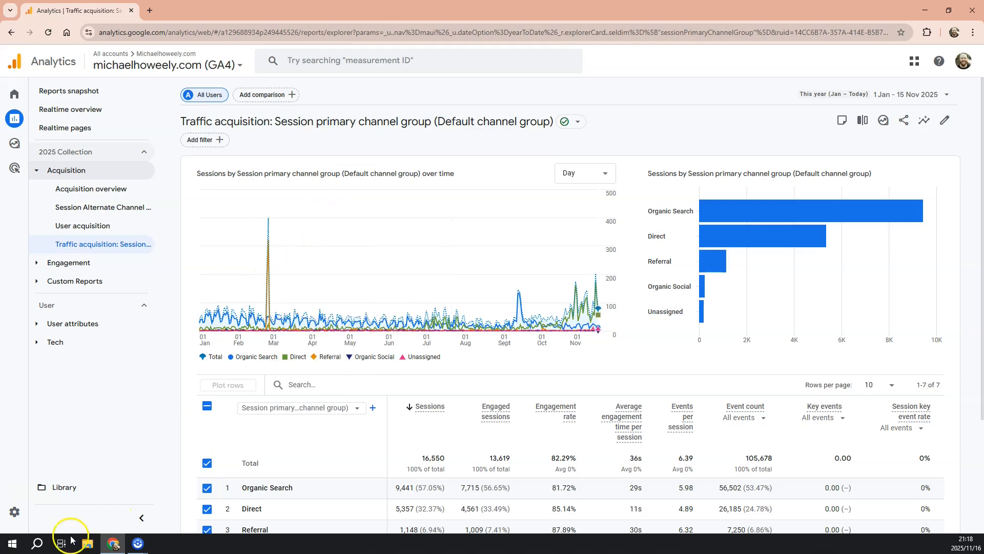
# Open the property's Channel groups settings in the admin area and review the primary channel group.
pyautogui.click(20, 514)
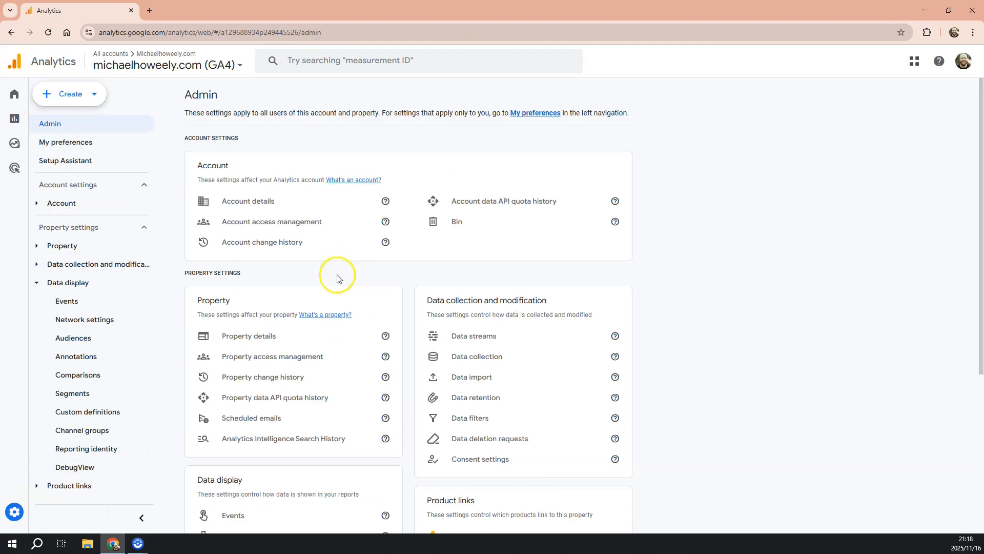
pyautogui.scroll(-5, 323, 302)
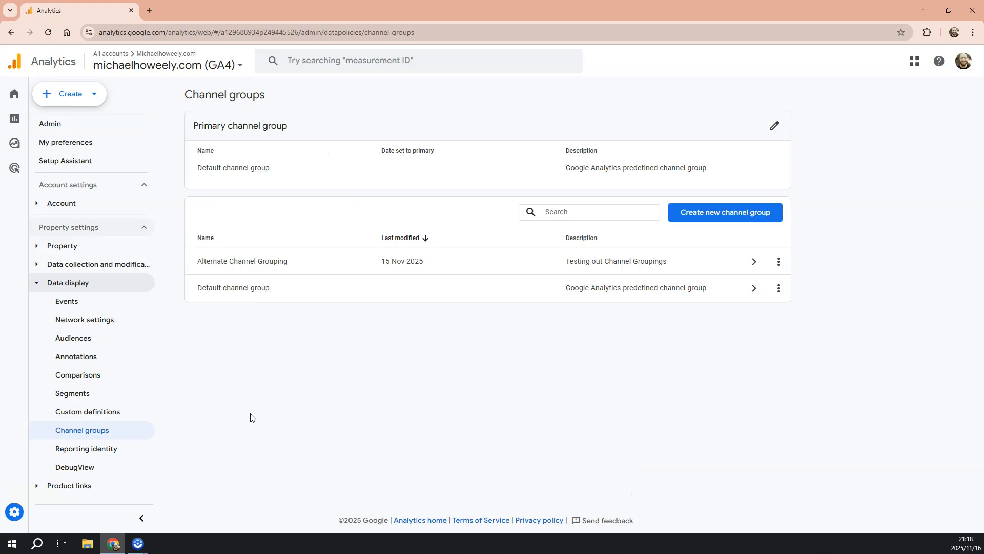
pyautogui.click(211, 165)
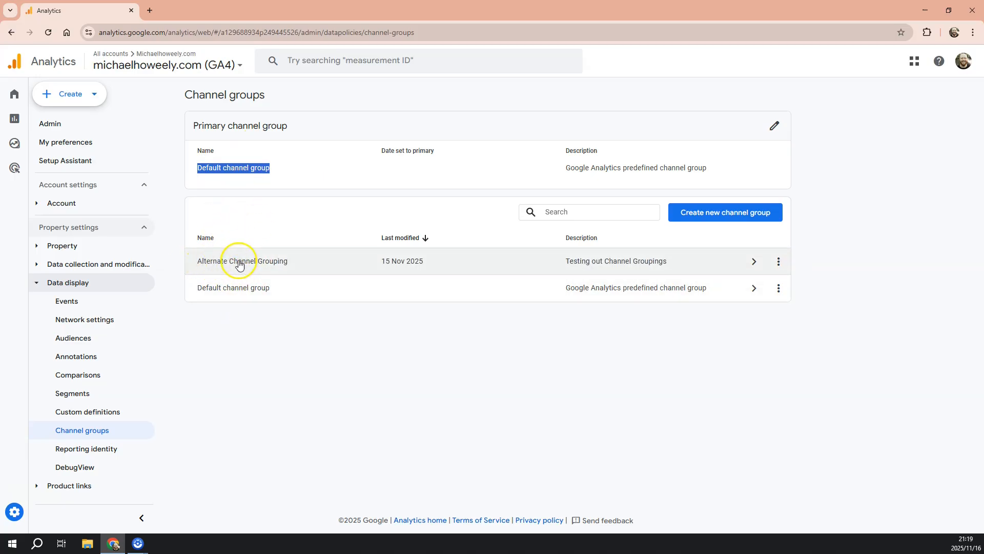
pyautogui.click(276, 170)
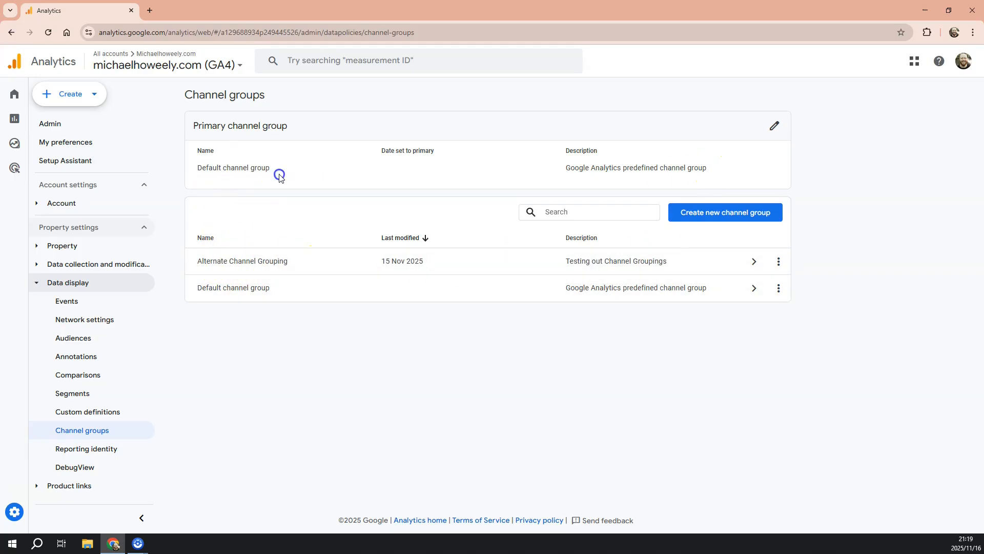
# Start a new channel group named "Direct & Everything Else" with the description "Testing things out".
pyautogui.click(706, 216)
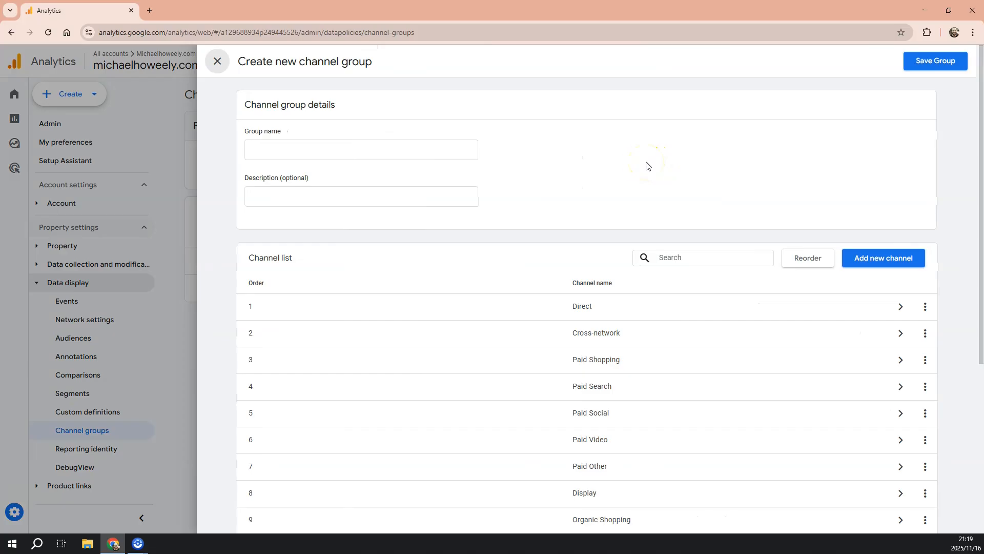
pyautogui.click(348, 156)
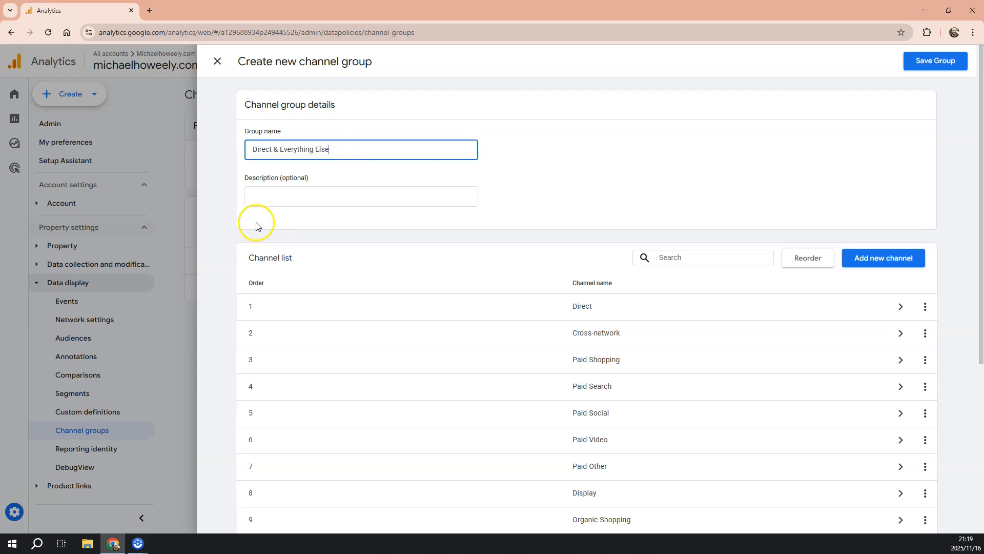
pyautogui.click(272, 201)
pyautogui.click(273, 236)
pyautogui.click(272, 196)
pyautogui.write('Testing things out')
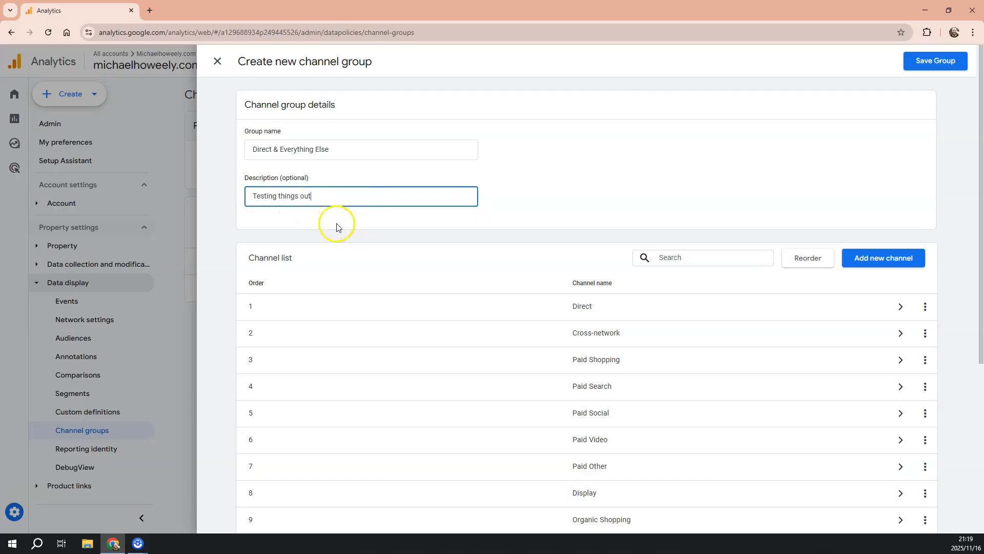
pyautogui.click(337, 227)
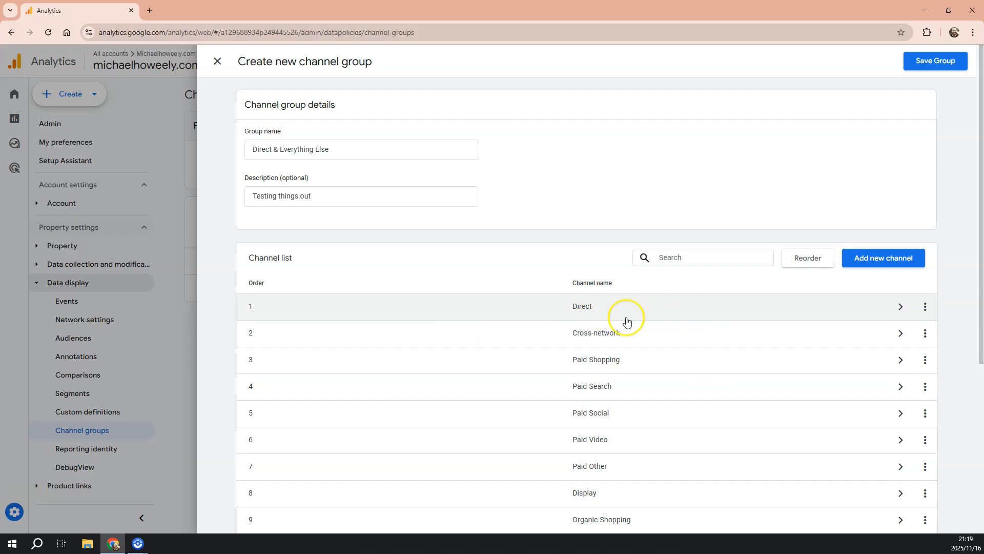
# Add a new channel named "Everything Else" to the channel group.
pyautogui.click(876, 259)
pyautogui.click(302, 157)
pyautogui.write('Everything Else')
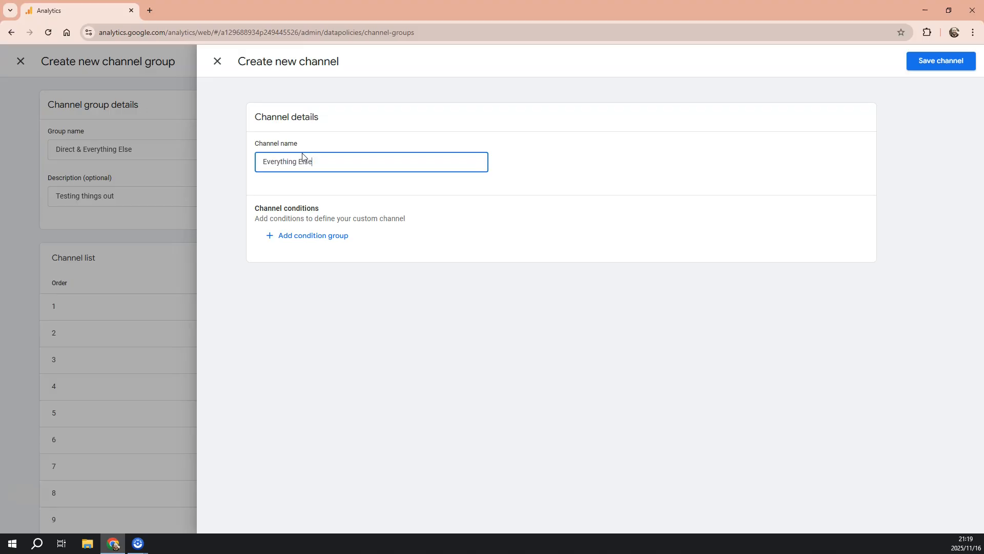
# Define the channel's condition as Source doesn't contain "Direct" and save the channel.
pyautogui.click(301, 233)
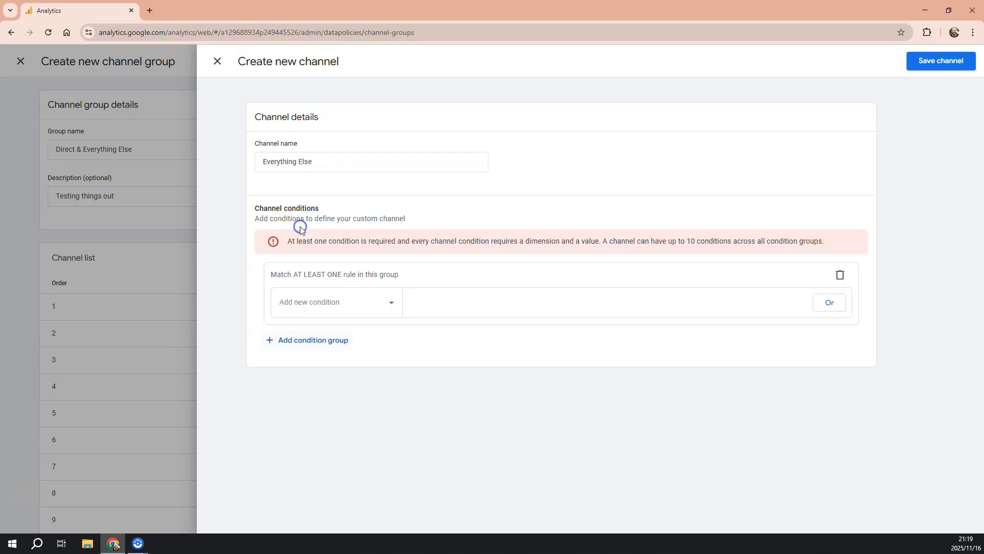
pyautogui.click(333, 307)
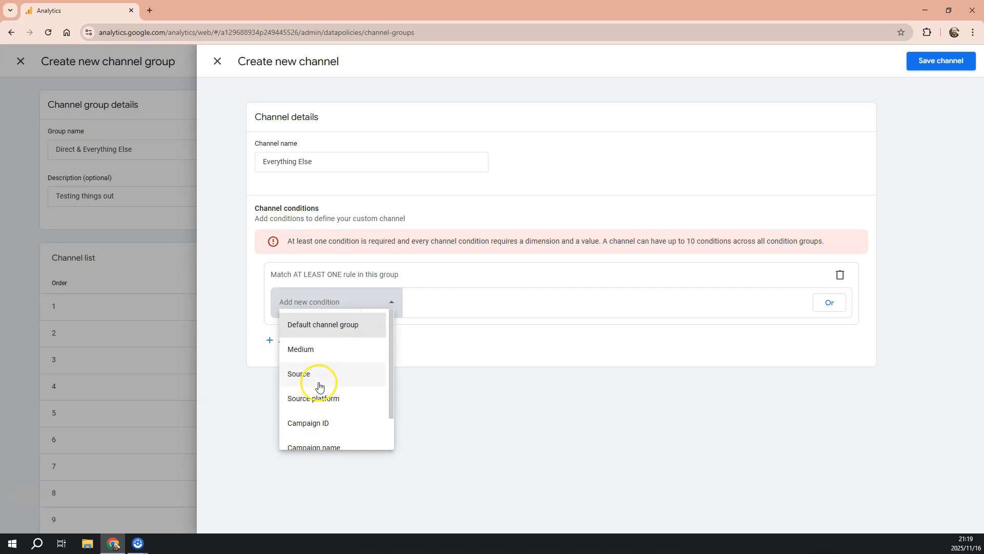
pyautogui.click(316, 379)
pyautogui.click(457, 307)
pyautogui.click(471, 328)
pyautogui.scroll(-3, 482, 405)
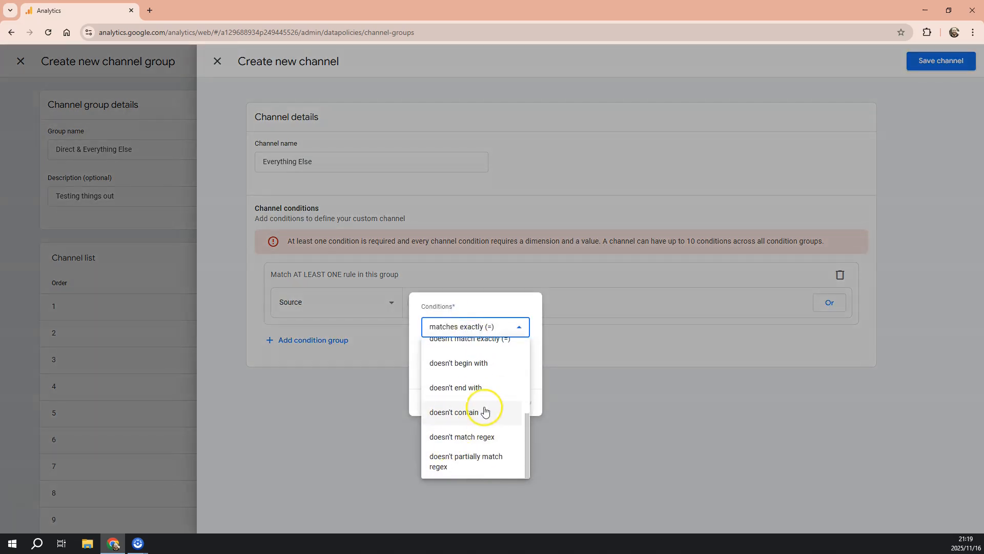
pyautogui.click(480, 412)
pyautogui.click(458, 367)
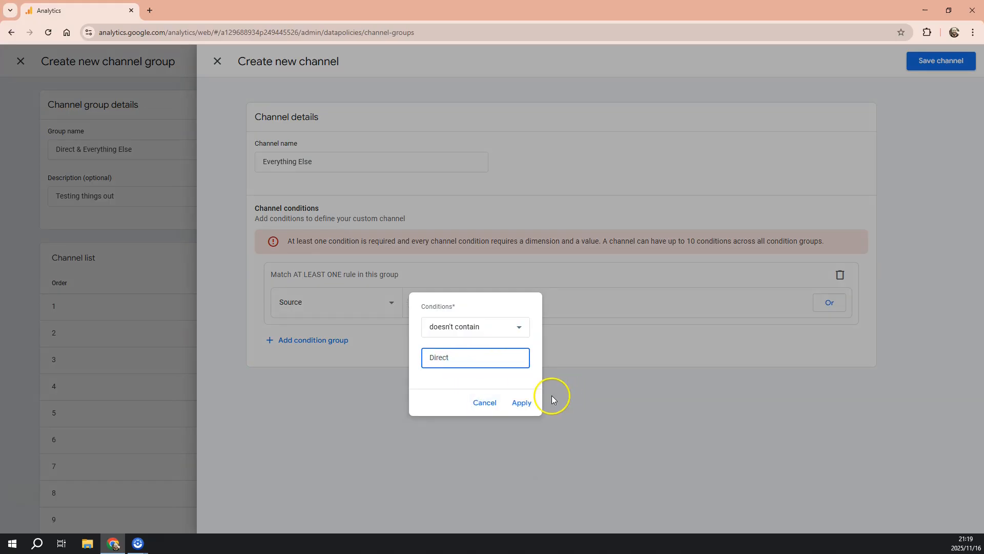
pyautogui.click(520, 402)
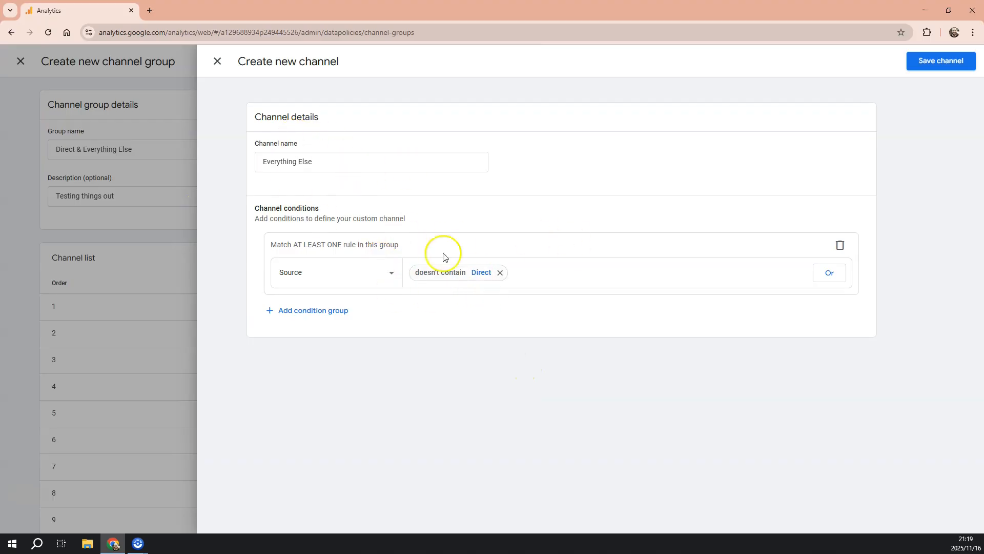
pyautogui.click(338, 166)
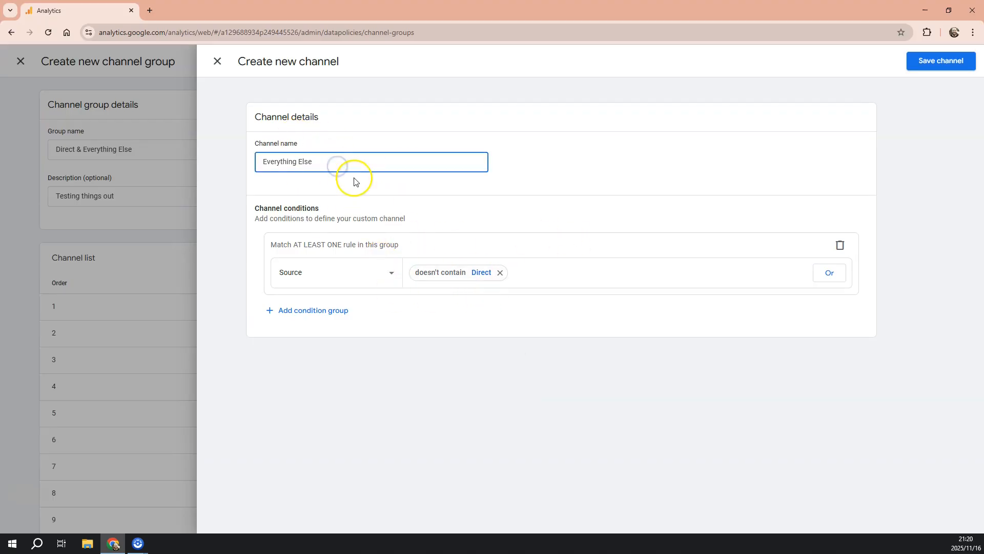
pyautogui.click(946, 60)
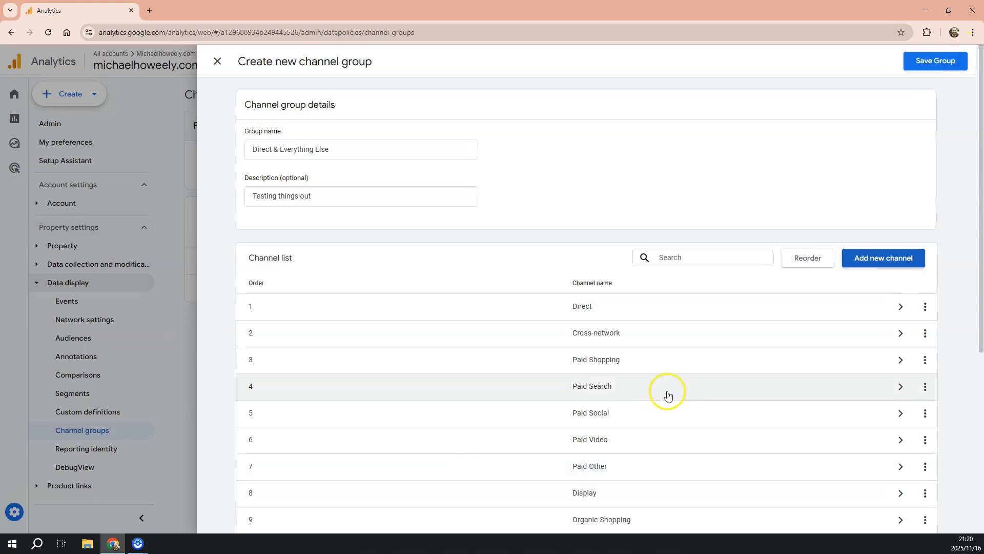
# Find the Everything Else channel in the channel list and review its details without changing them.
pyautogui.scroll(-5, 662, 405)
pyautogui.scroll(5, 564, 394)
pyautogui.scroll(-5, 532, 369)
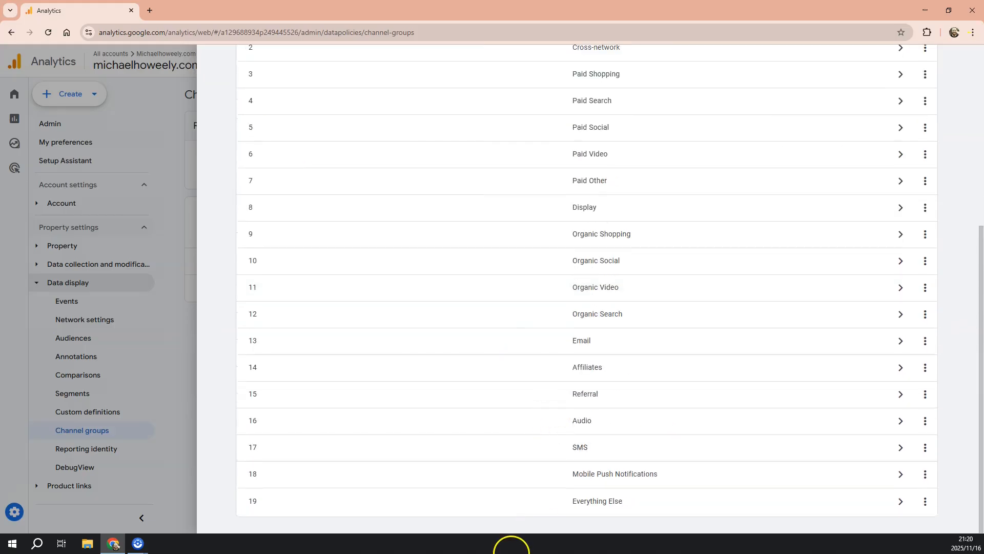
pyautogui.moveTo(568, 501); pyautogui.dragTo(628, 498)
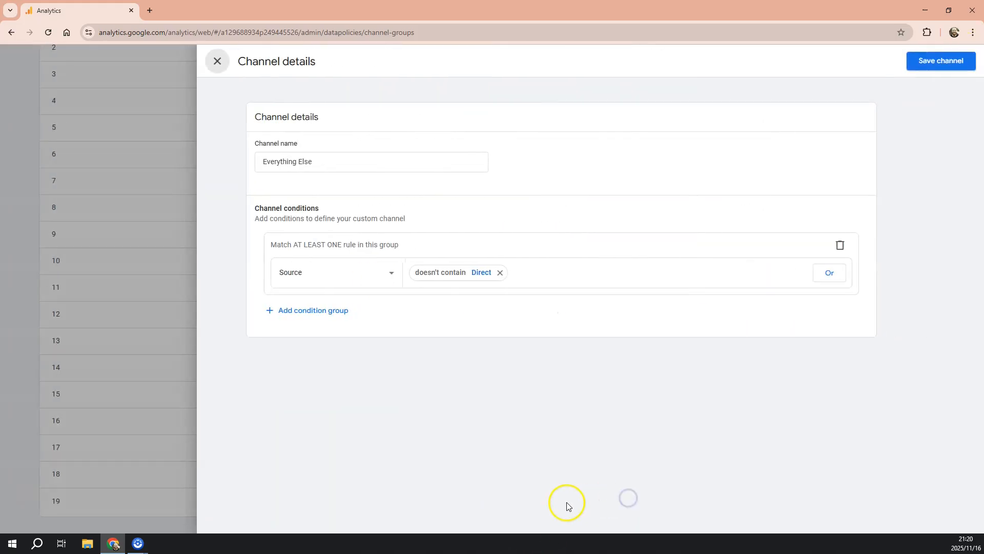
pyautogui.click(217, 61)
pyautogui.scroll(5, 790, 405)
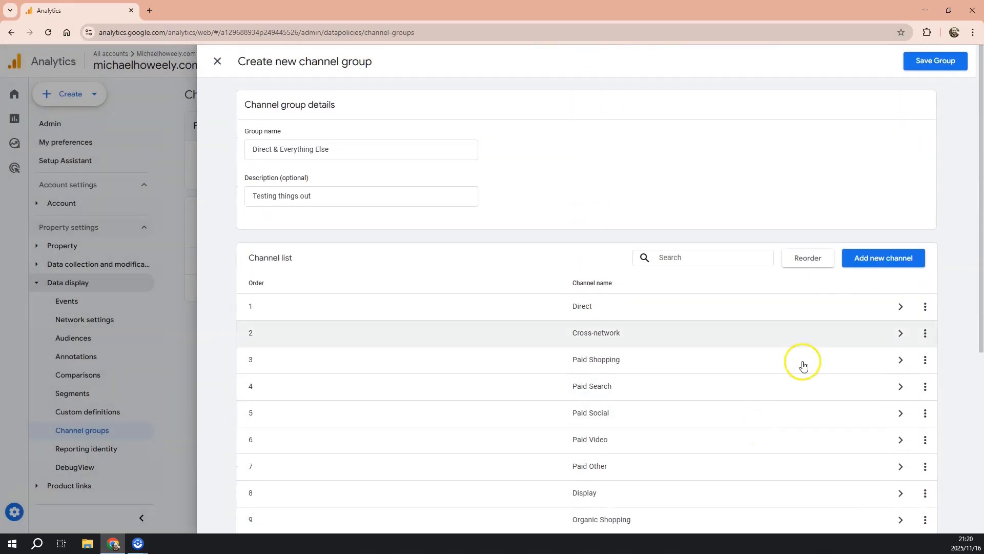
# Reorder the channel list so Everything Else comes first, above Direct, and apply the order.
pyautogui.click(796, 261)
pyautogui.scroll(-5, 543, 453)
pyautogui.moveTo(274, 501); pyautogui.dragTo(366, 172)
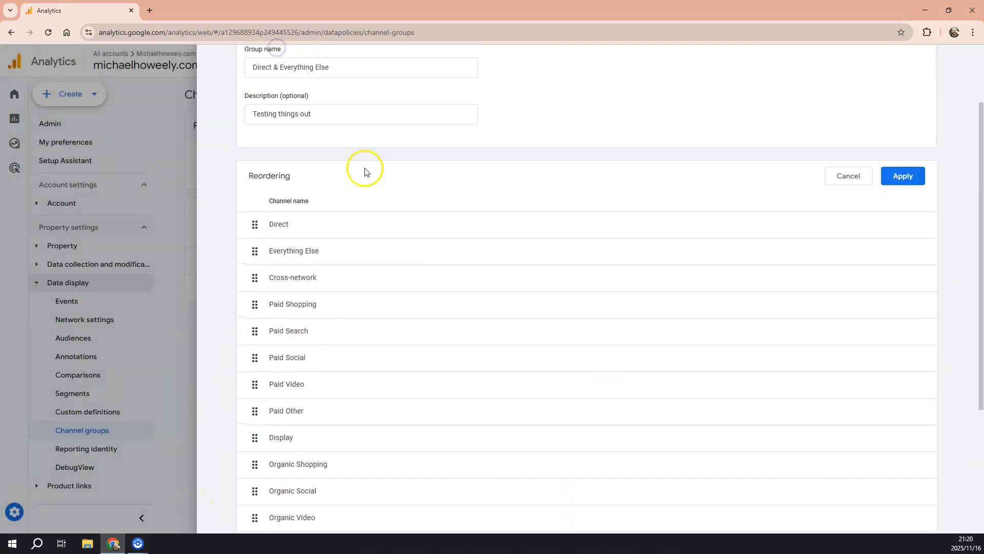
pyautogui.moveTo(255, 251); pyautogui.dragTo(254, 223)
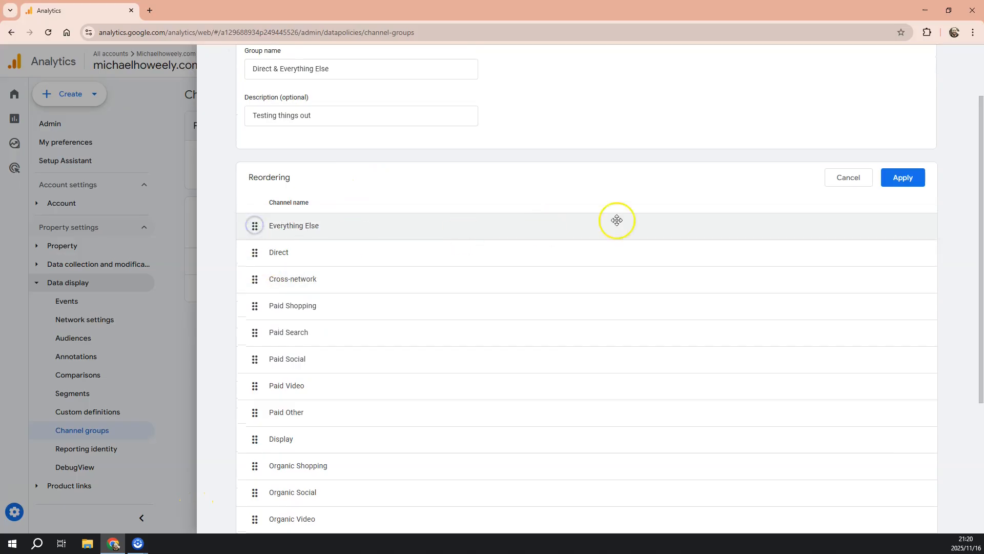
pyautogui.click(908, 177)
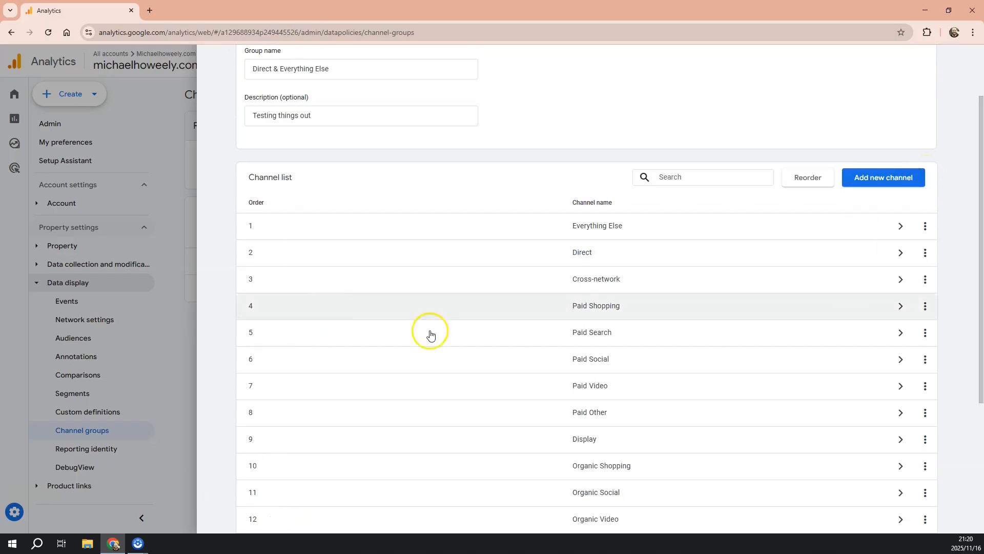
# Check the Direct channel's conditions, close them, and save the new channel group.
pyautogui.click(605, 254)
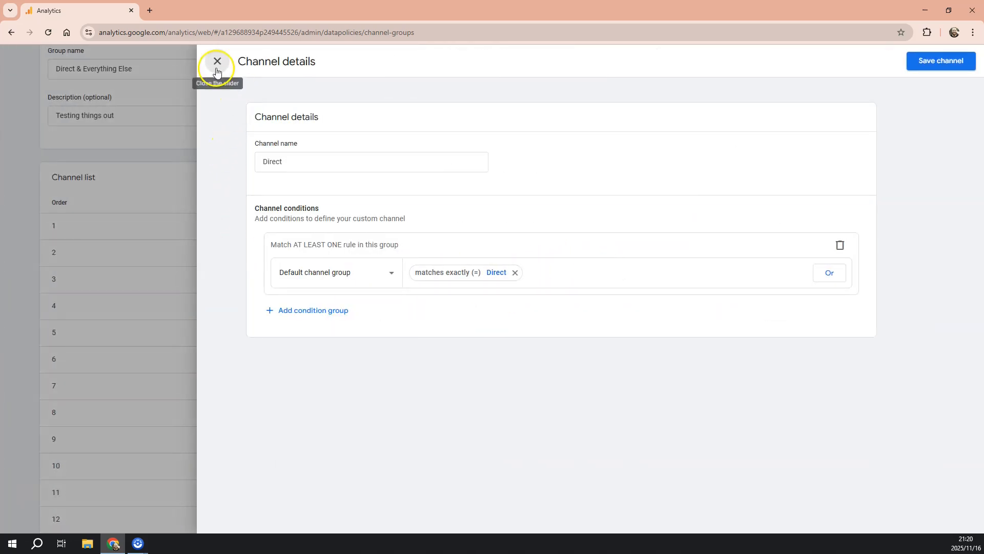
pyautogui.click(217, 72)
pyautogui.click(946, 60)
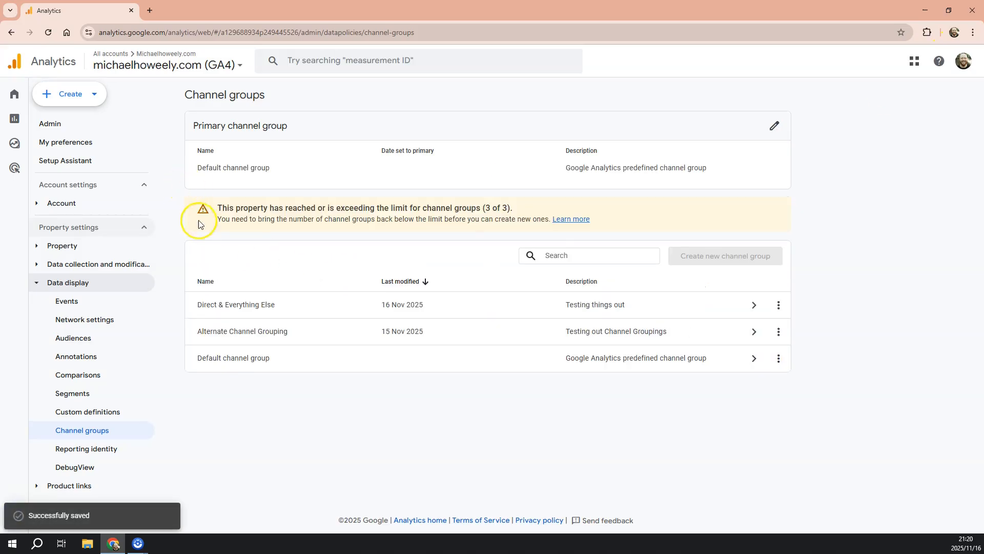
pyautogui.tripleClick(247, 210)
pyautogui.tripleClick(310, 200)
pyautogui.click(331, 214)
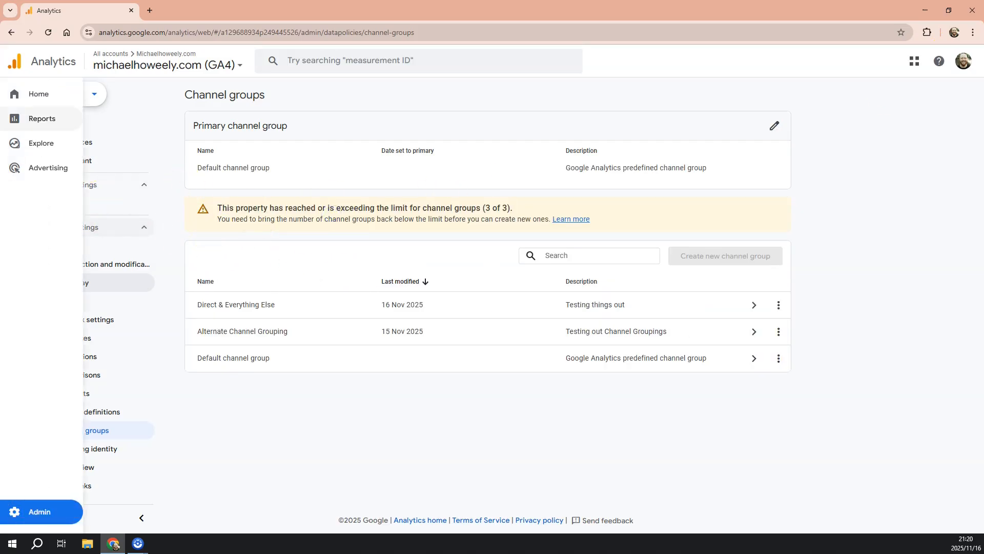
# Open the Traffic acquisition report and set its table dimension to Session Direct & Everything Else.
pyautogui.click(16, 122)
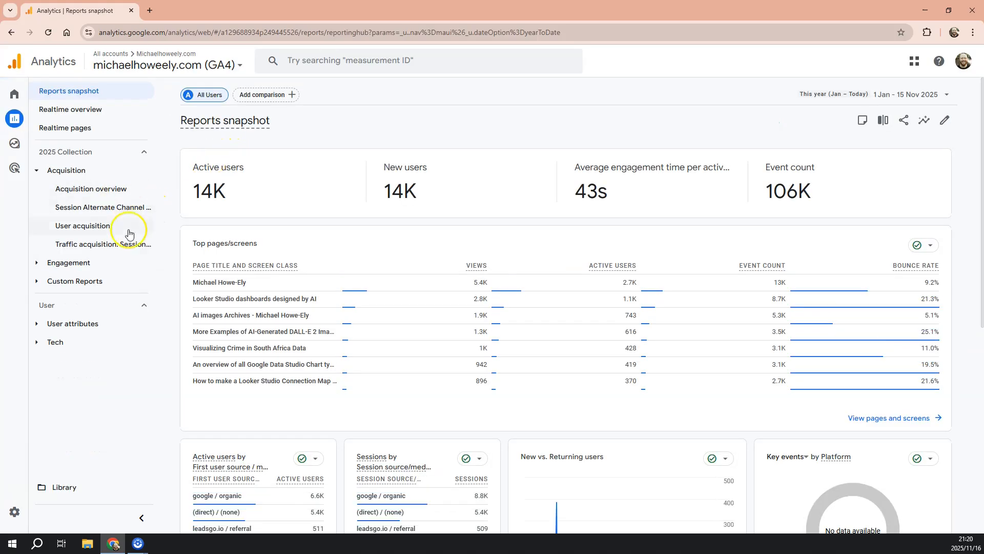
pyautogui.click(114, 239)
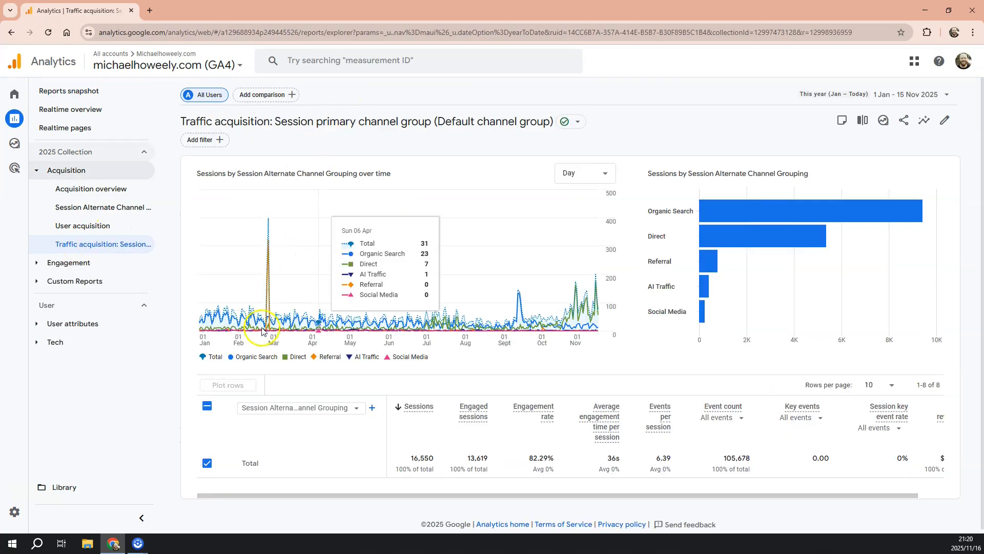
pyautogui.click(321, 408)
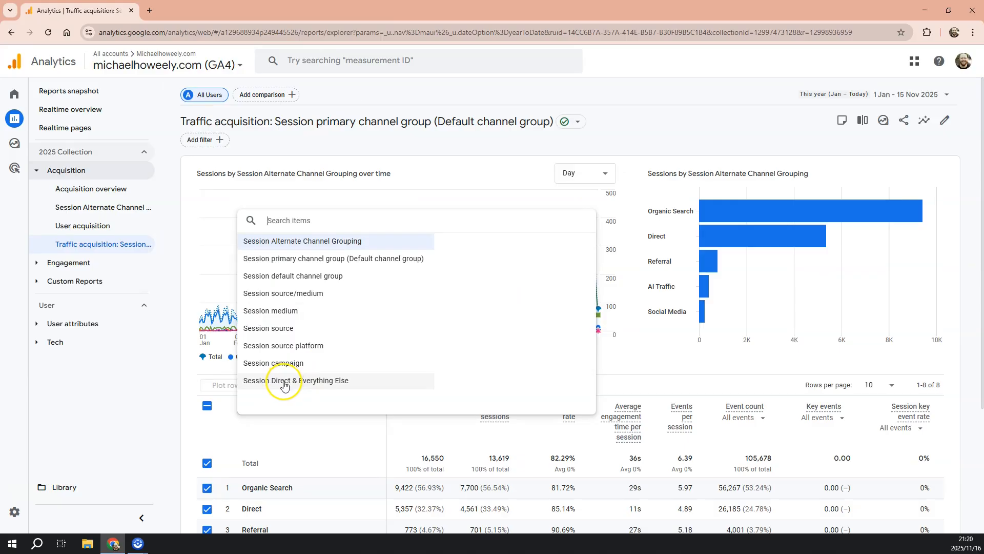
pyautogui.click(286, 382)
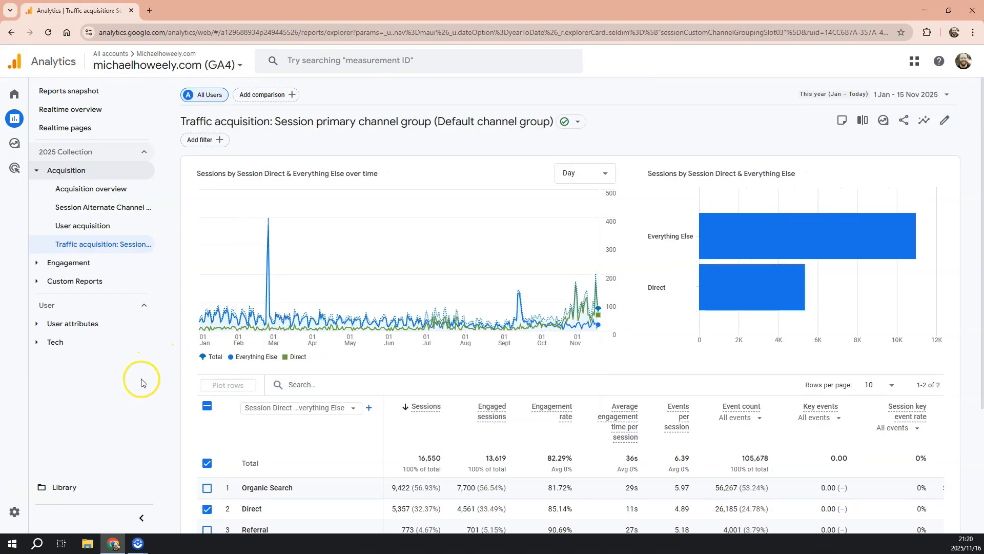
# Review the Traffic acquisition charts and table comparing Everything Else with Direct sessions.
pyautogui.scroll(-2, 221, 402)
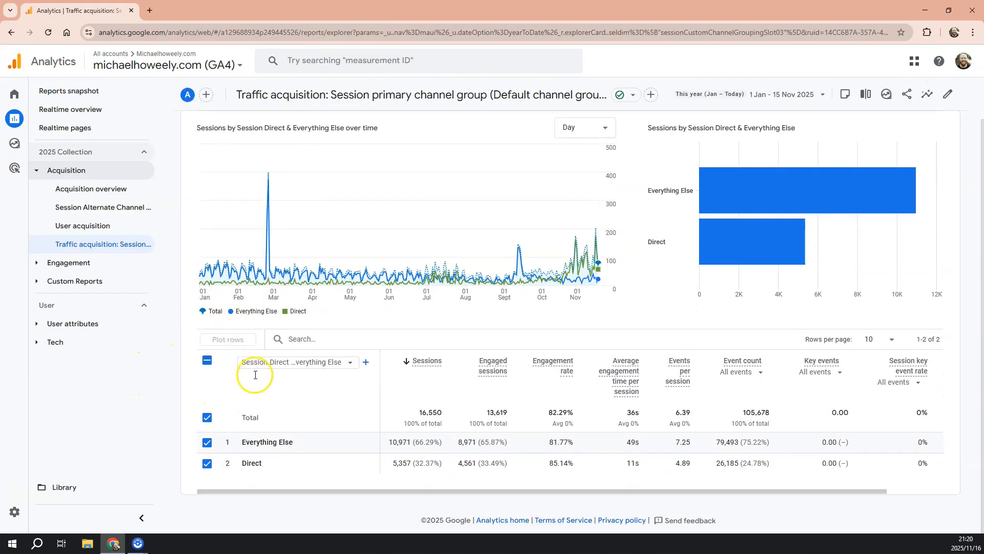
pyautogui.scroll(2, 319, 323)
pyautogui.moveTo(831, 238)
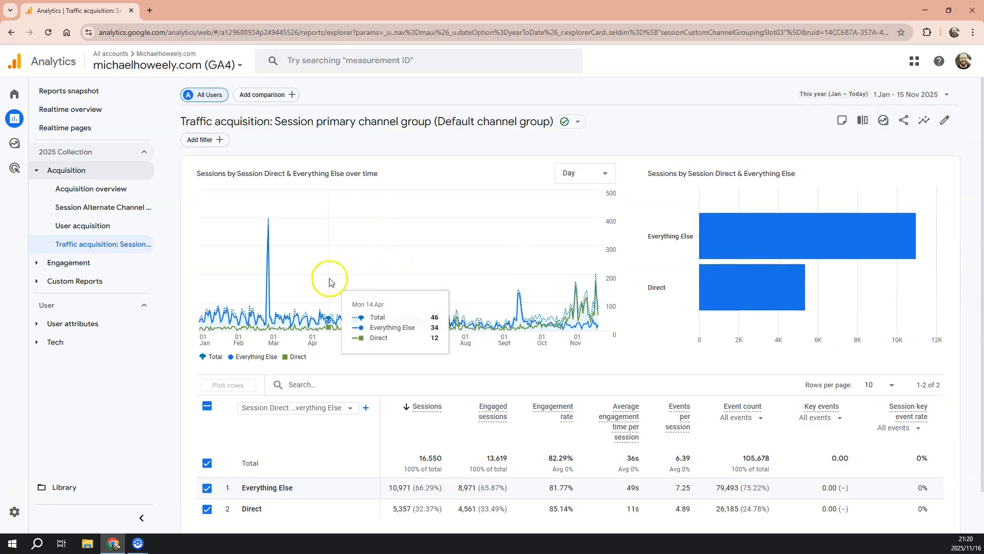
pyautogui.scroll(-2, 328, 369)
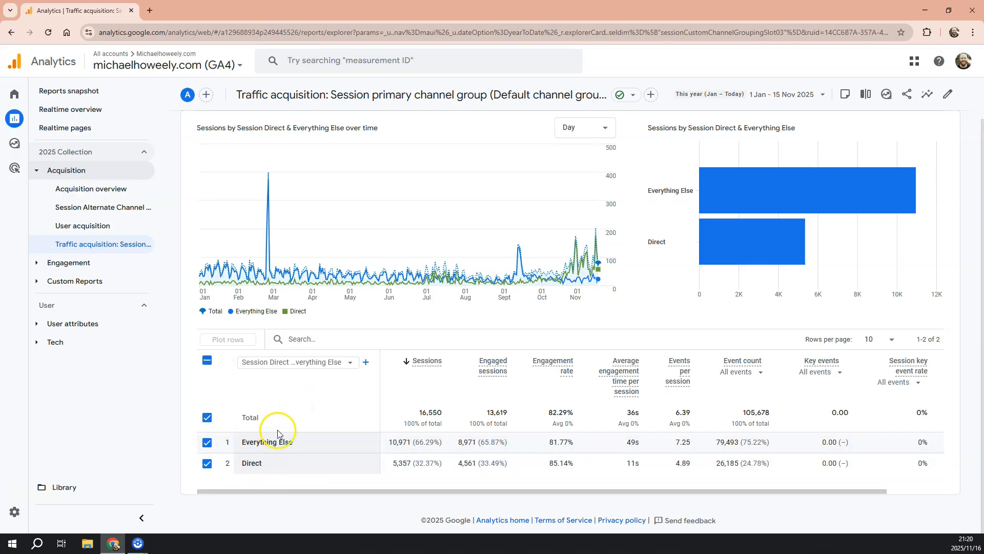
pyautogui.scroll(1, 307, 349)
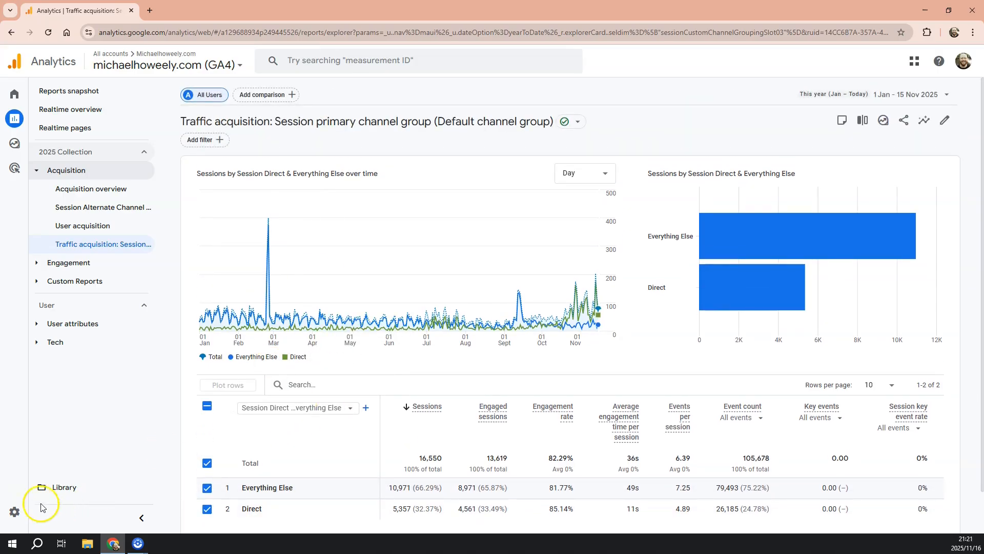
# Open the AI Traffic channel of the Alternate Channel Grouping group in the property's admin settings.
pyautogui.click(14, 517)
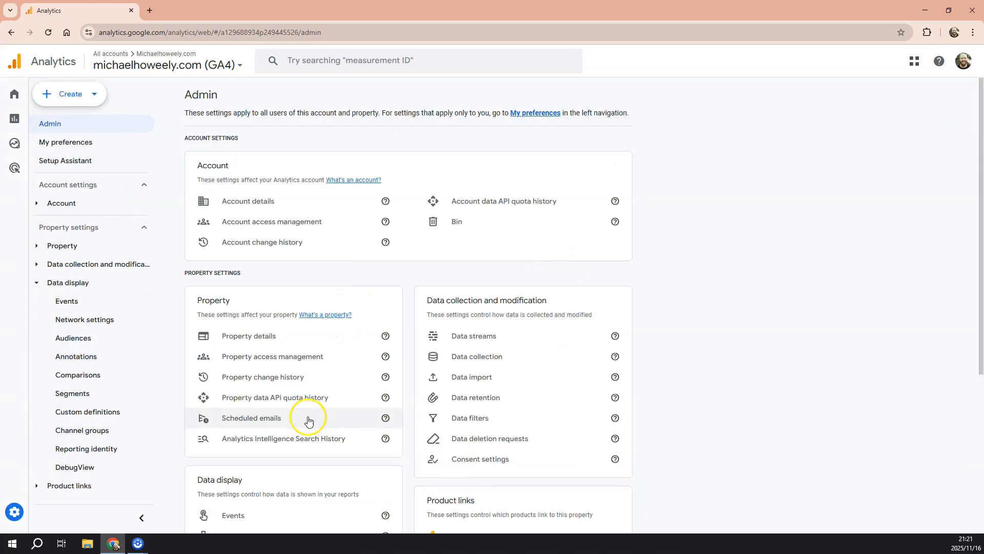
pyautogui.scroll(-5, 303, 421)
pyautogui.click(247, 416)
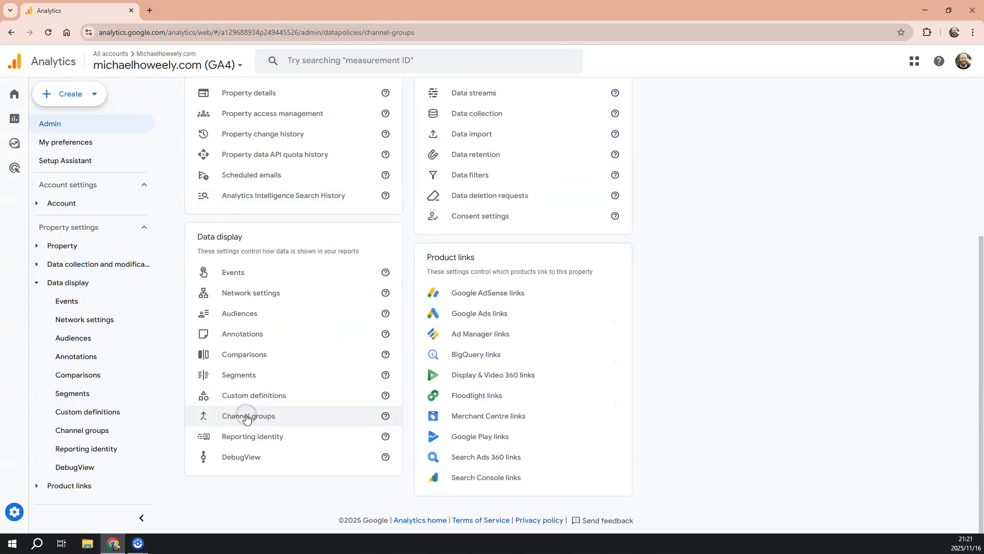
pyautogui.click(271, 332)
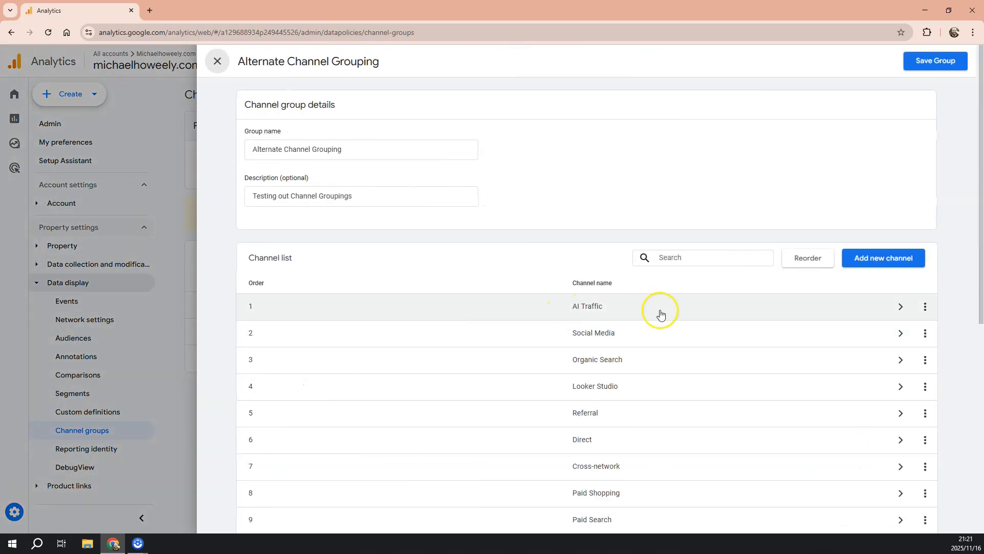
pyautogui.click(803, 307)
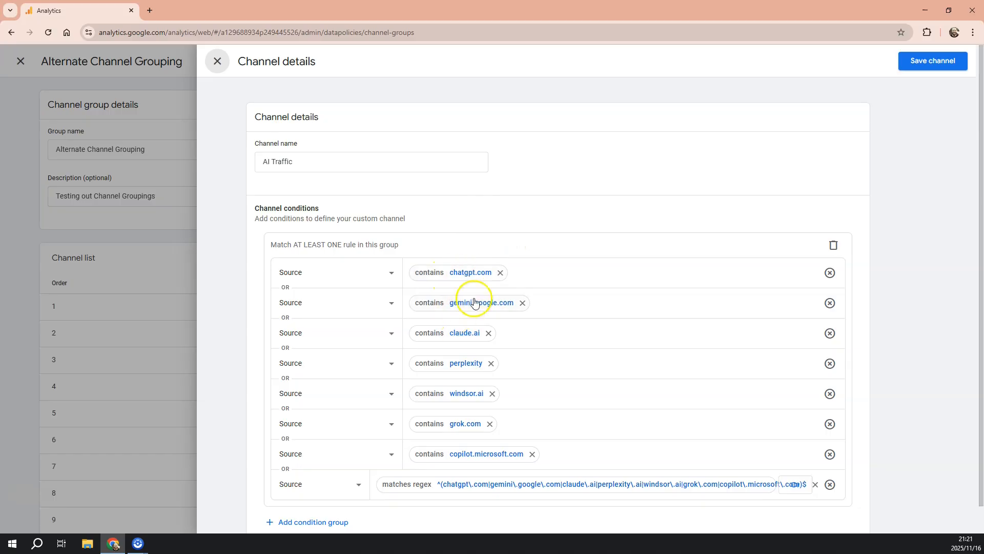
# Review the AI Traffic channel's source conditions, including the regex rule, and close the channel and its group without saving.
pyautogui.scroll(-1, 562, 398)
pyautogui.scroll(1, 558, 365)
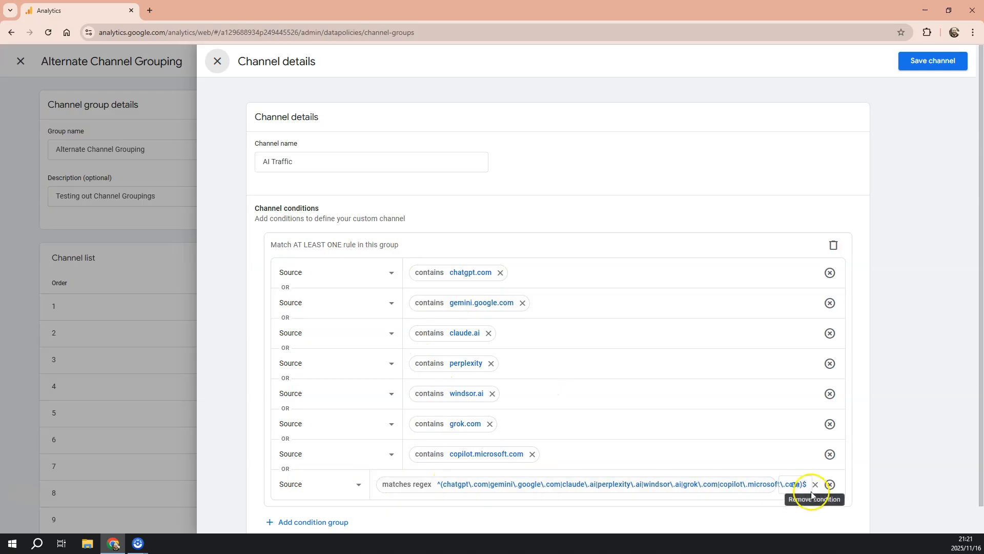
pyautogui.scroll(-1, 505, 352)
pyautogui.scroll(1, 515, 364)
pyautogui.scroll(-1, 521, 435)
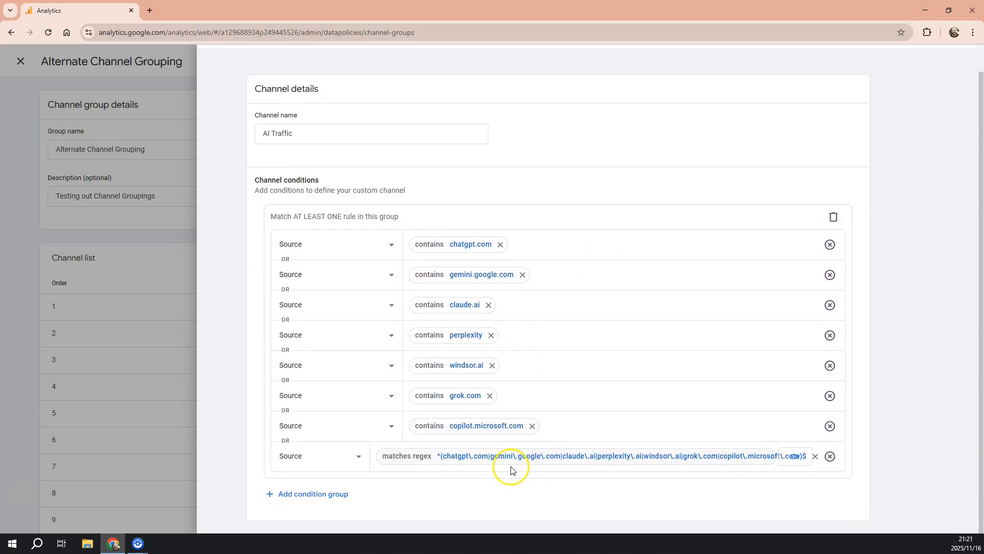
pyautogui.scroll(1, 510, 464)
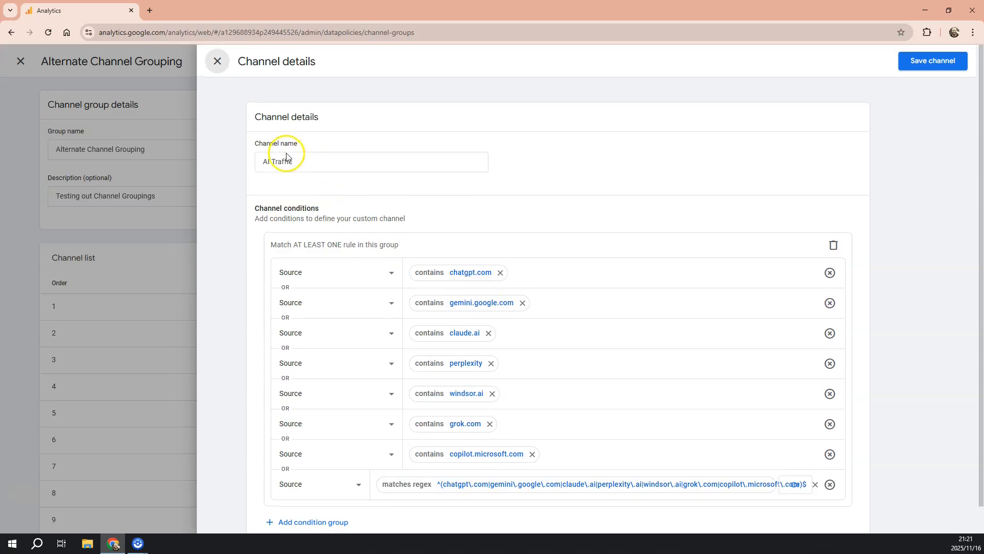
pyautogui.click(218, 61)
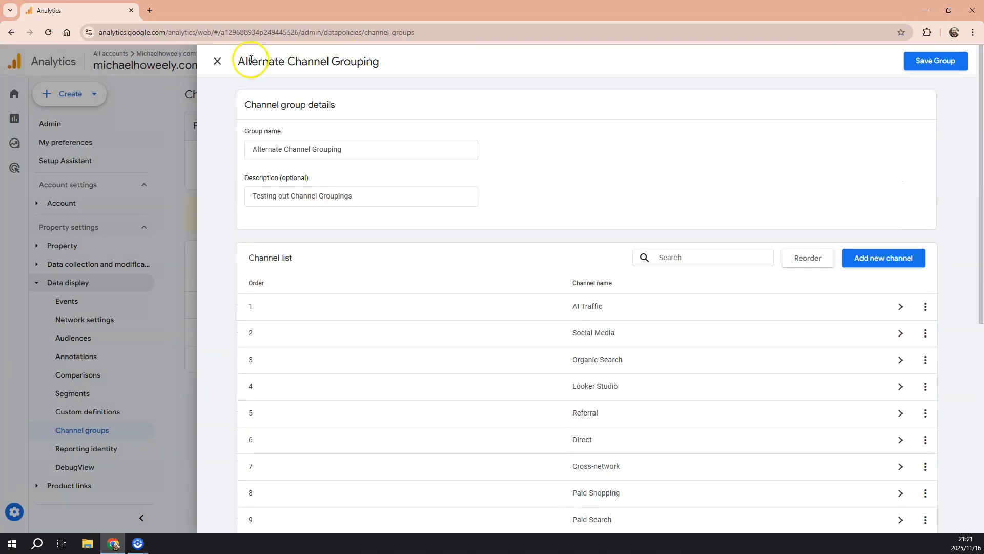
pyautogui.click(218, 61)
# Open the Traffic acquisition report and select Session Alternate Channel Grouping as the table dimension.
pyautogui.click(18, 118)
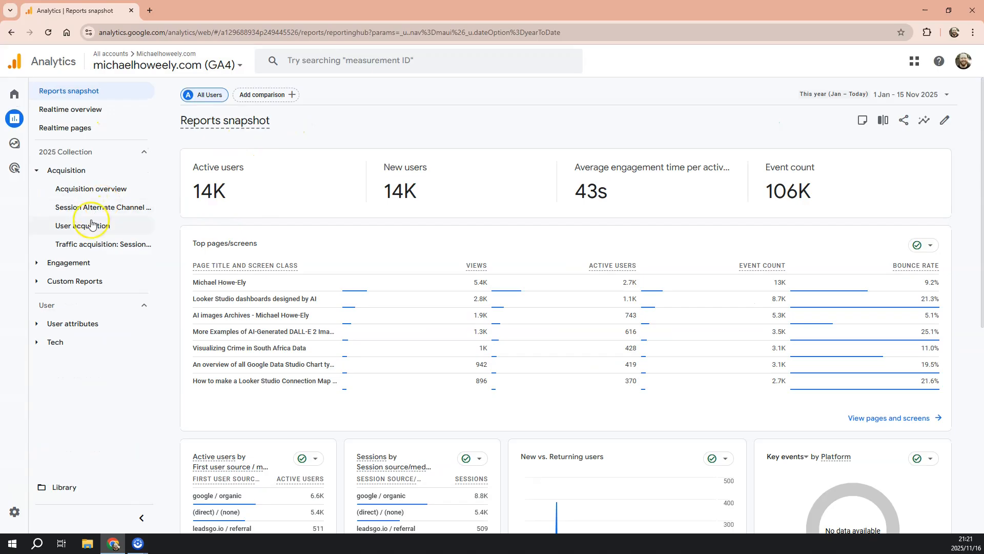
pyautogui.click(89, 246)
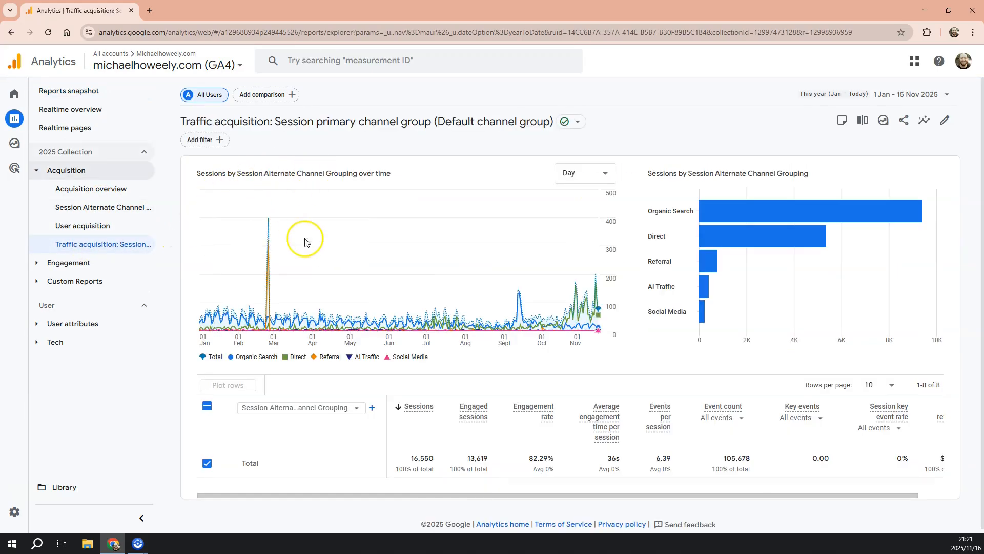
pyautogui.click(300, 408)
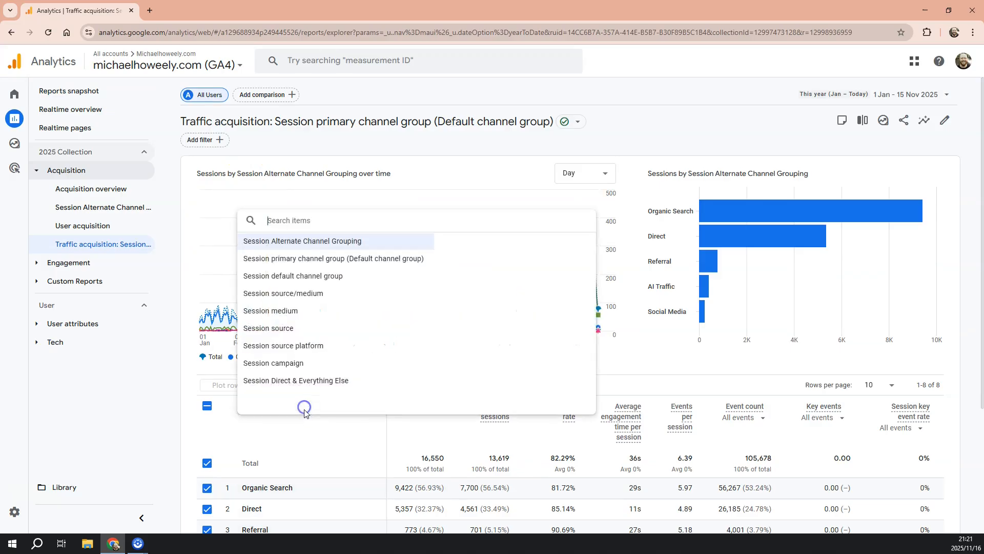
pyautogui.click(300, 240)
# Examine the custom channels in the report table, including the Looker Studio row, and the charts above it.
pyautogui.scroll(-2, 323, 477)
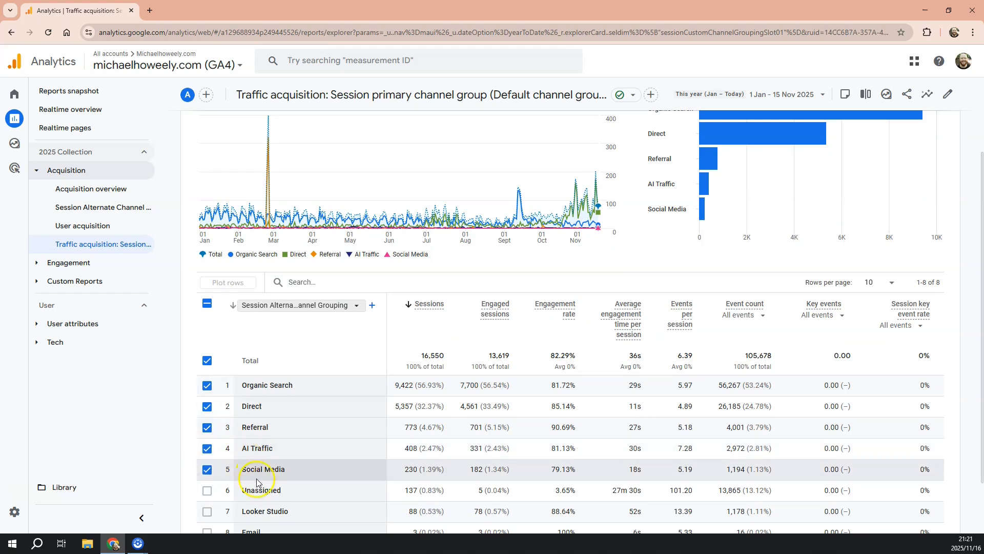
pyautogui.scroll(-1, 274, 472)
pyautogui.doubleClick(252, 461)
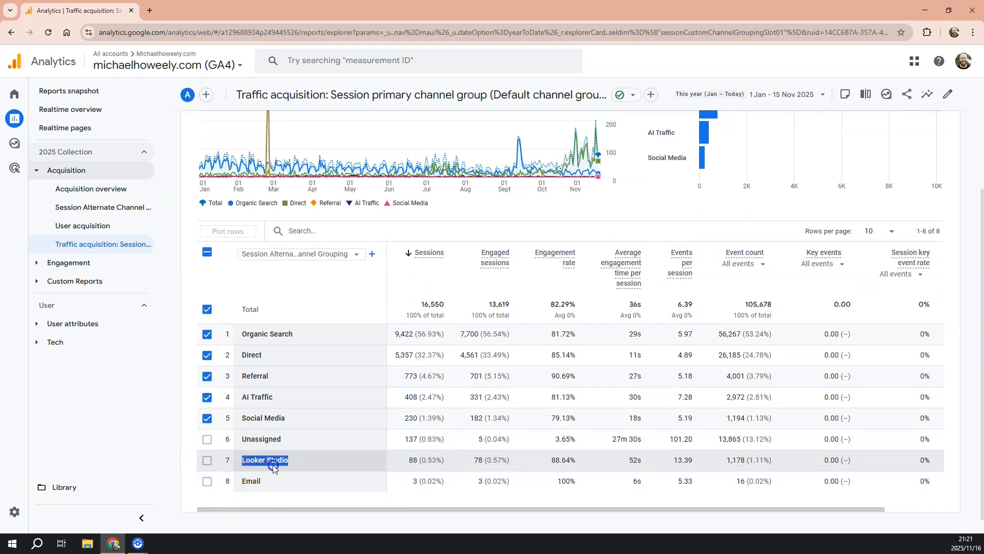
pyautogui.click(274, 468)
pyautogui.click(275, 457)
pyautogui.scroll(3, 343, 462)
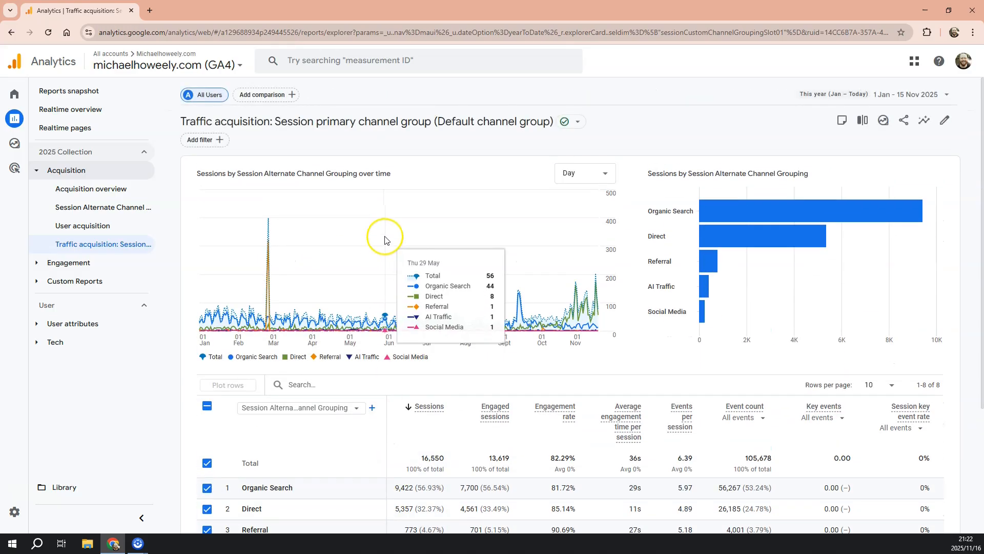
pyautogui.scroll(-3, 261, 436)
pyautogui.scroll(3, 261, 436)
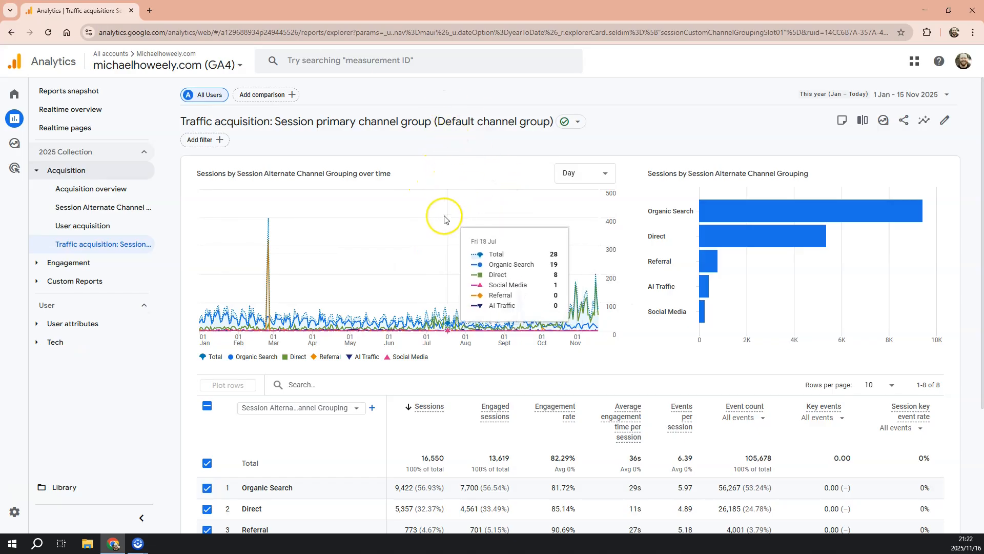
pyautogui.scroll(-3, 351, 193)
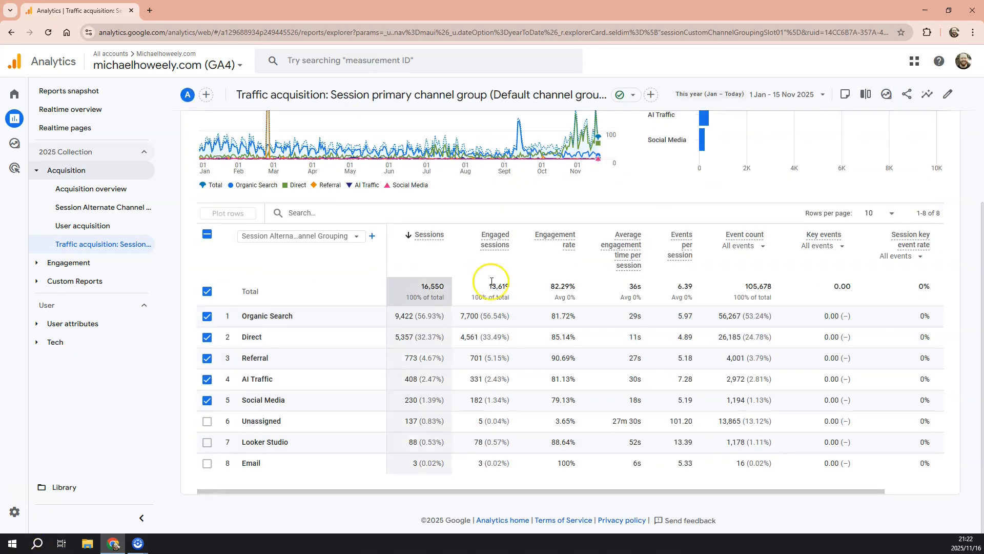
pyautogui.scroll(3, 451, 289)
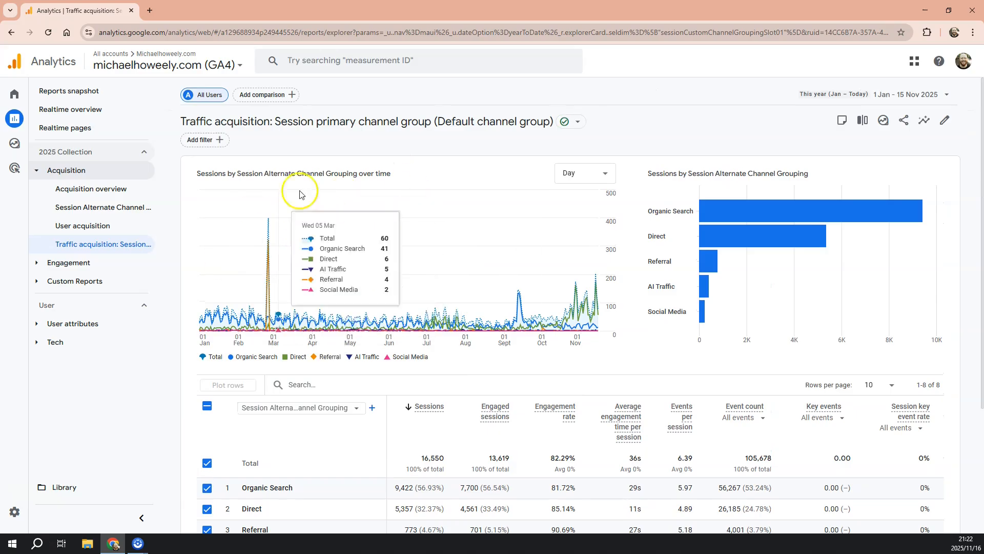
# Open the Everything Else channel of the Direct & Everything Else group in the admin channel group settings.
pyautogui.click(21, 511)
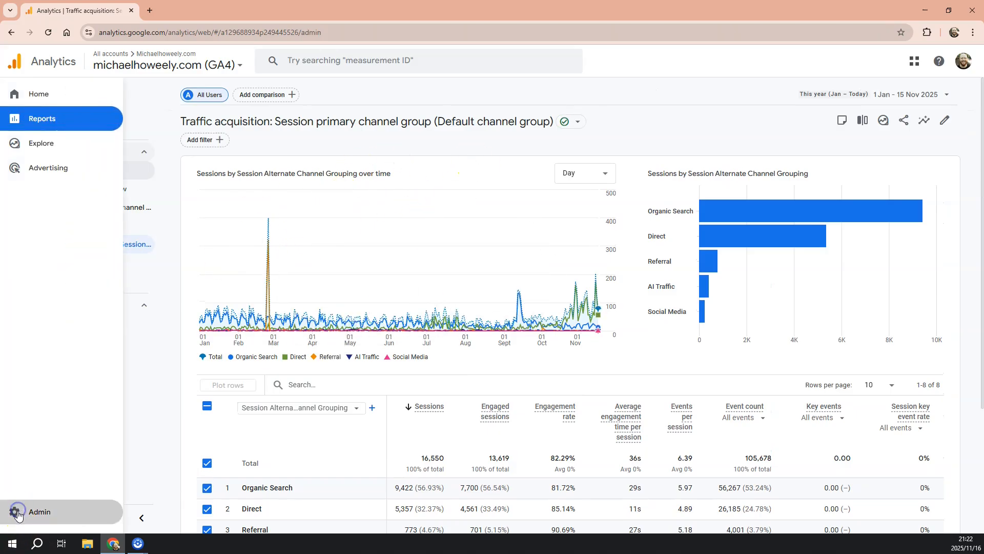
pyautogui.scroll(-5, 369, 325)
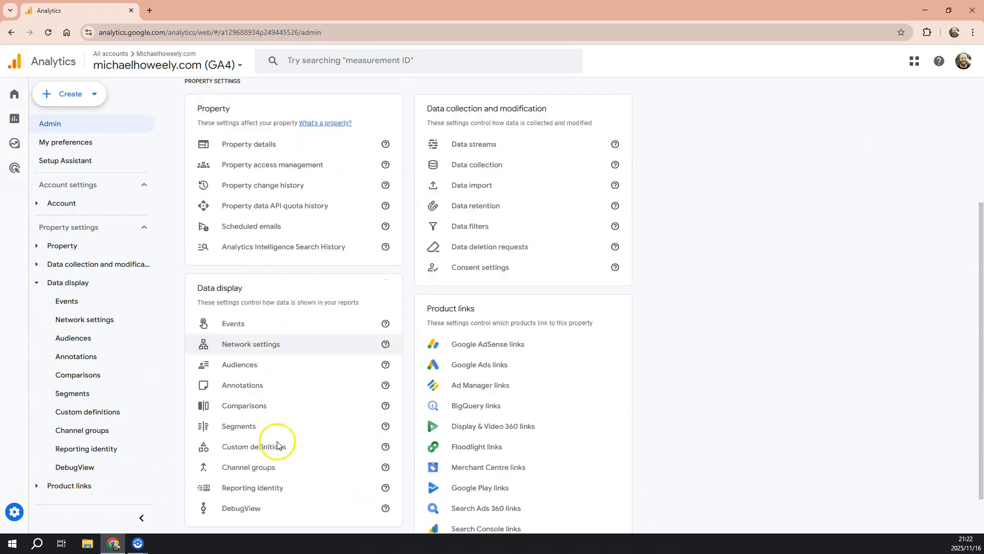
pyautogui.click(249, 418)
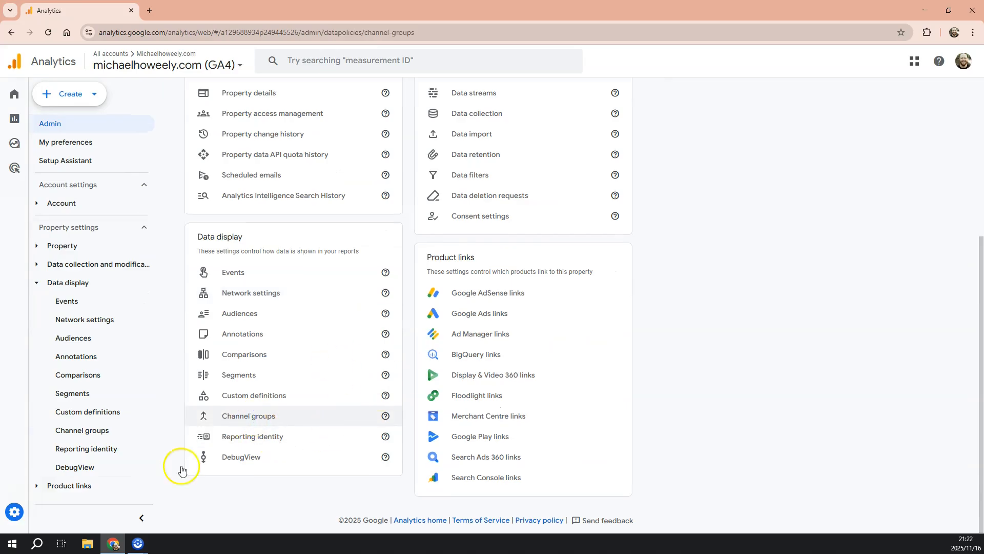
pyautogui.click(290, 308)
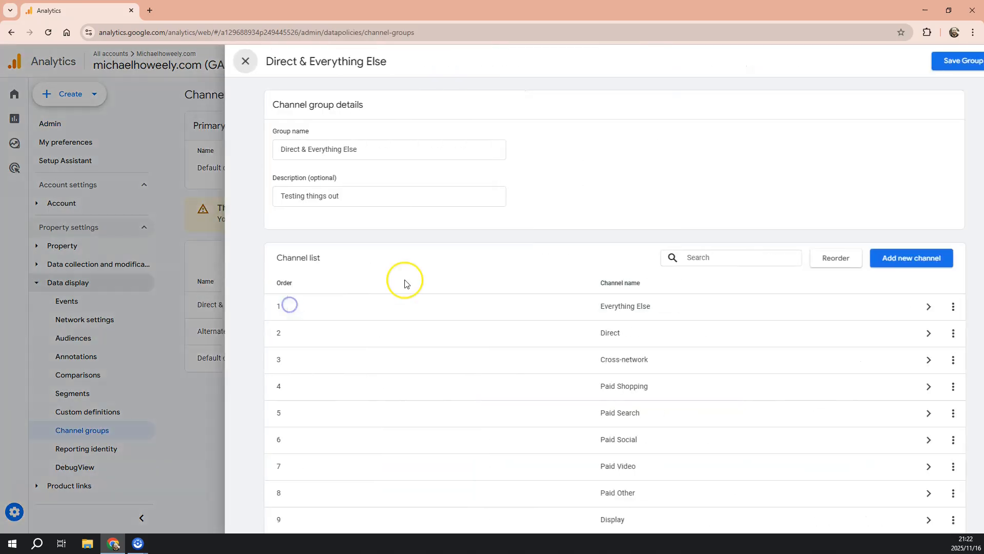
pyautogui.click(615, 308)
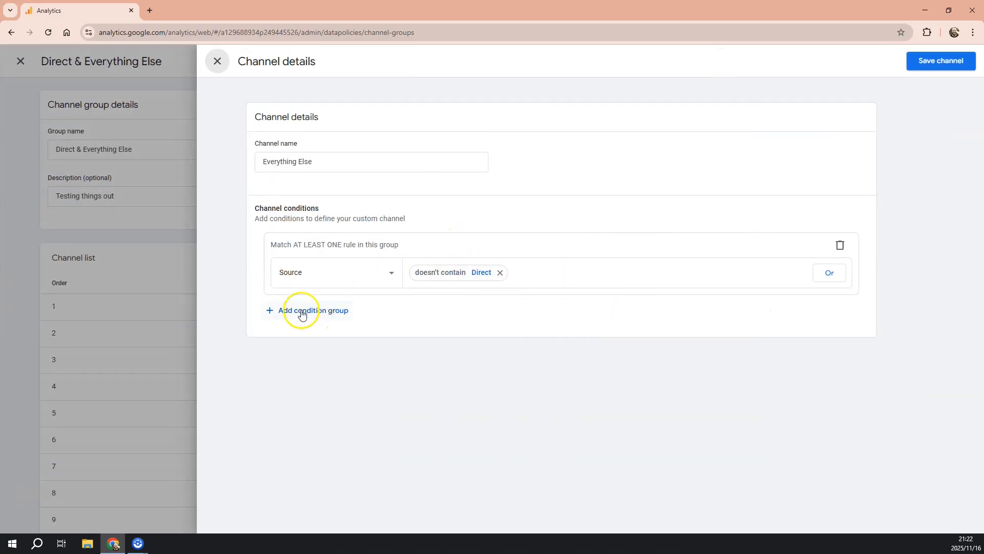
# Browse the dimensions available for an additional OR condition on the Everything Else channel, and close the channel without saving.
pyautogui.click(828, 273)
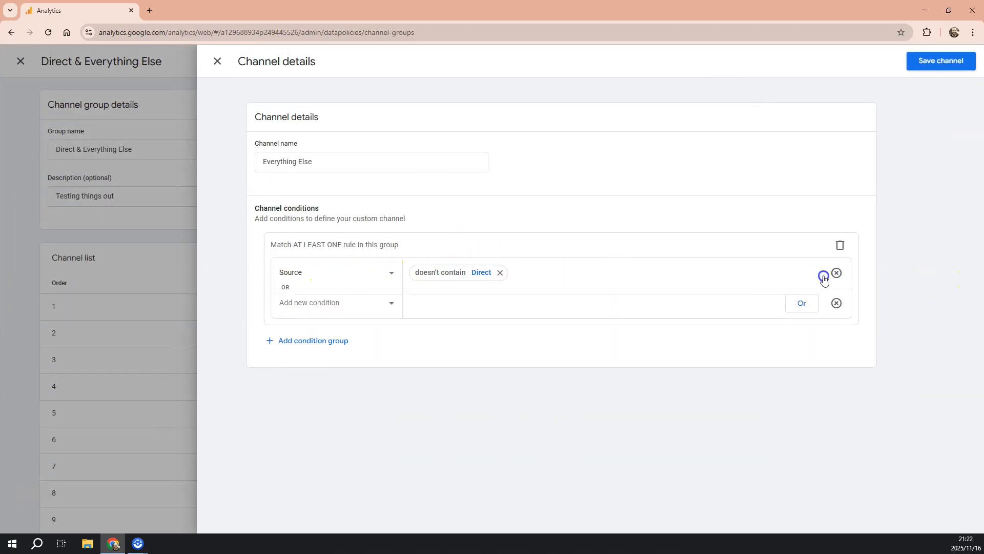
pyautogui.click(306, 302)
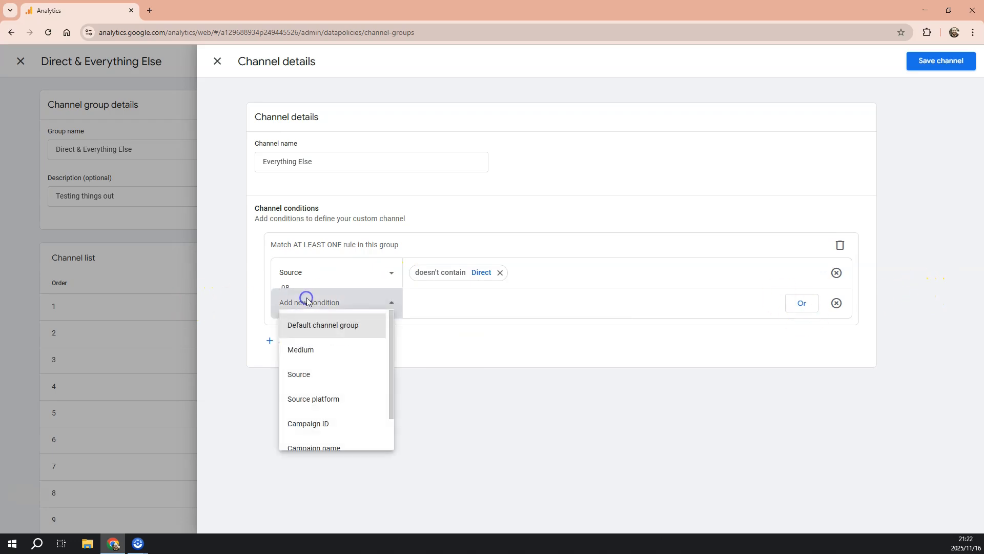
pyautogui.click(688, 286)
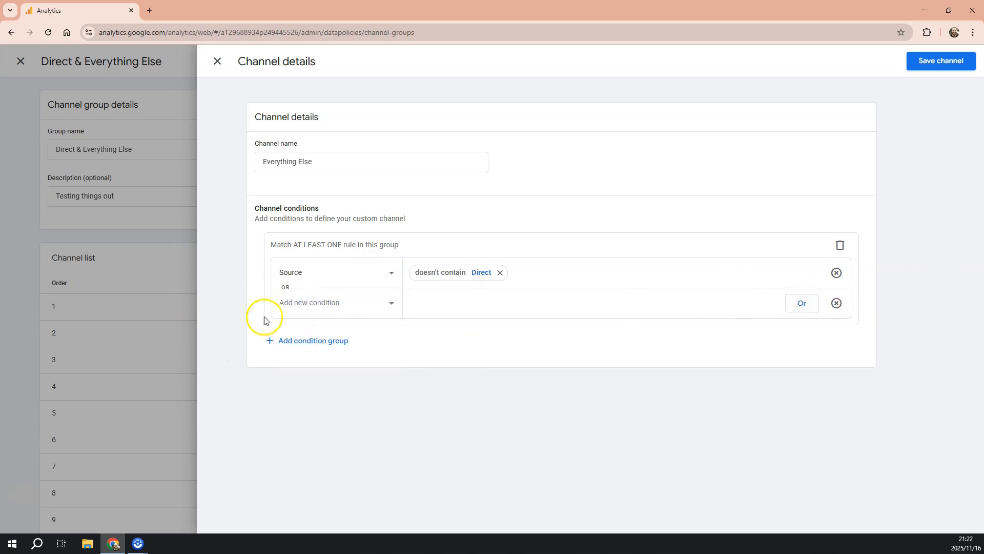
pyautogui.click(306, 303)
pyautogui.scroll(-2, 364, 398)
pyautogui.scroll(2, 360, 396)
pyautogui.scroll(-2, 340, 431)
pyautogui.scroll(2, 367, 362)
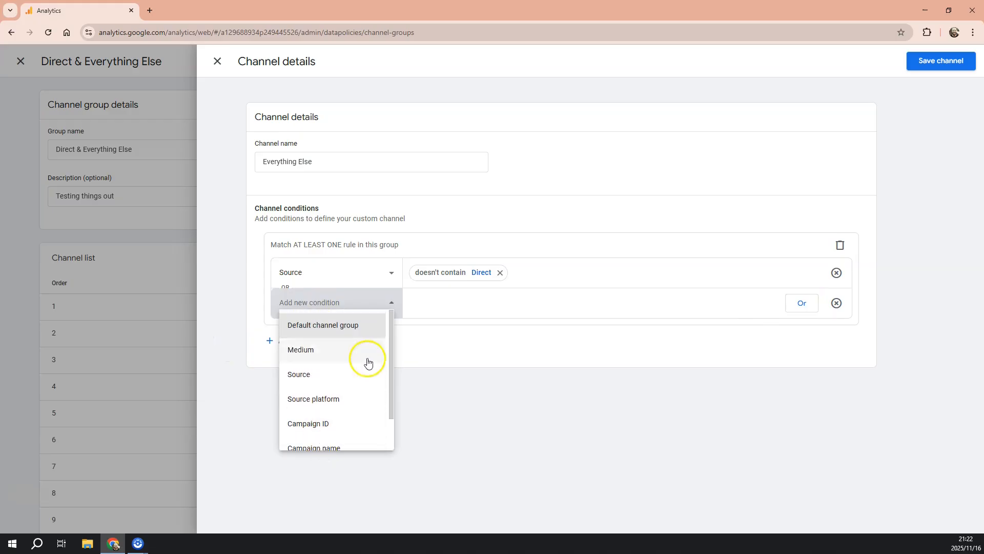
pyautogui.click(433, 315)
pyautogui.click(217, 61)
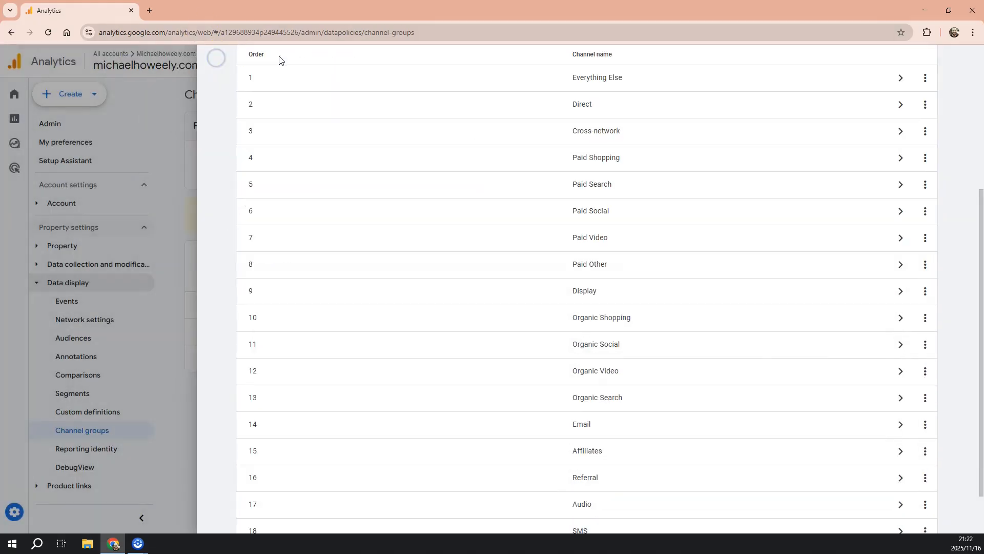
# Close the Direct & Everything Else channel group without saving and return to the reports.
pyautogui.scroll(5, 811, 417)
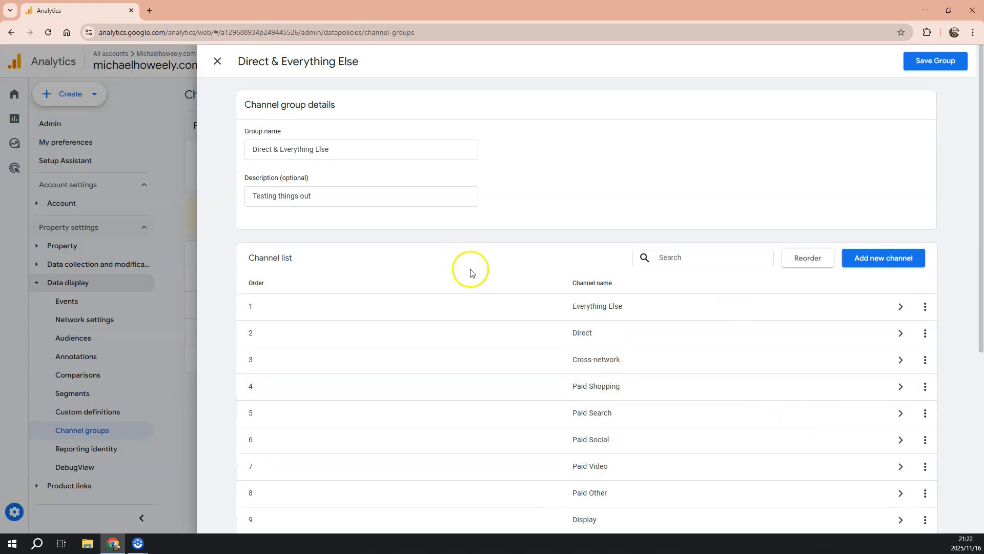
pyautogui.click(221, 57)
pyautogui.click(17, 122)
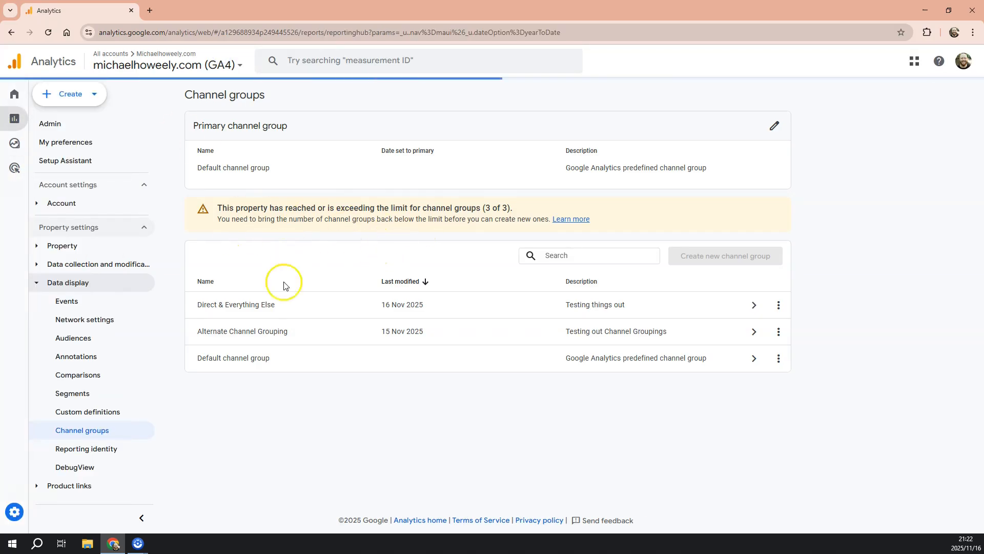